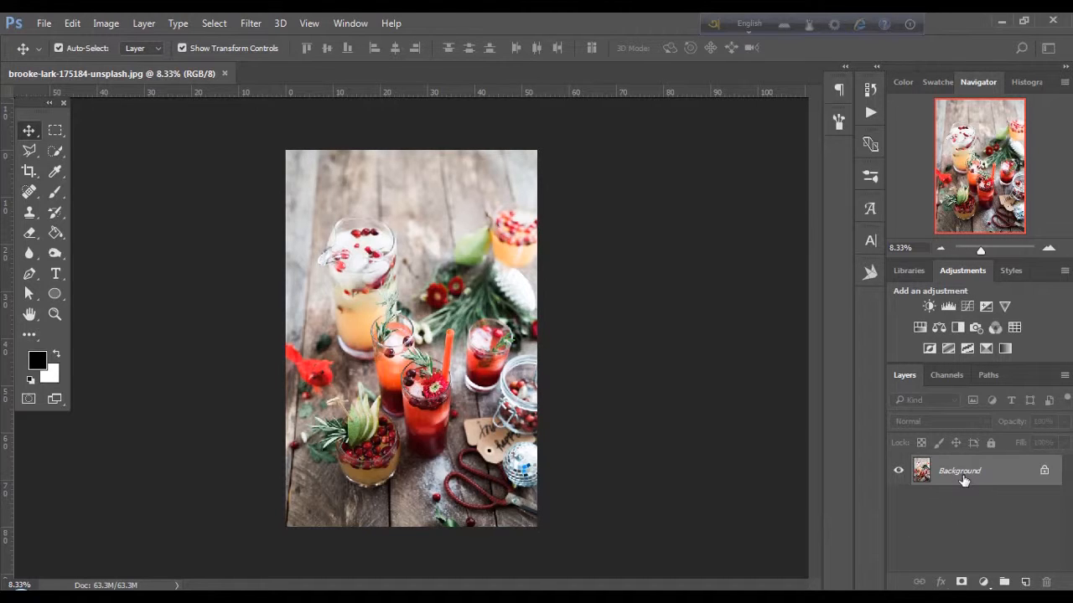
Duplicate the background layer and open the Camera Raw filter on the copy
key("ctrl+j")
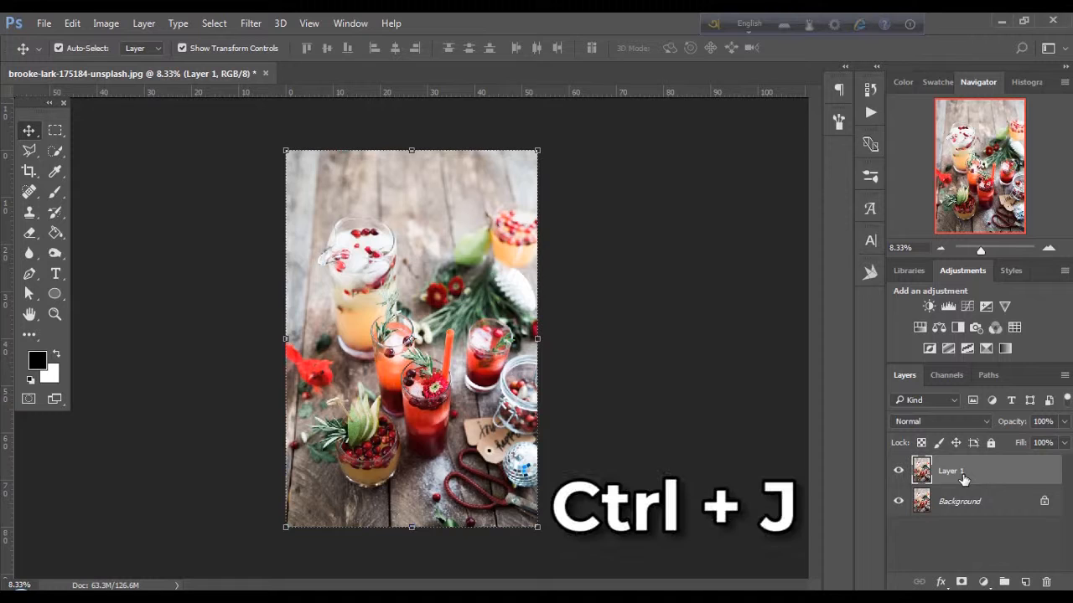
key("ctrl+0")
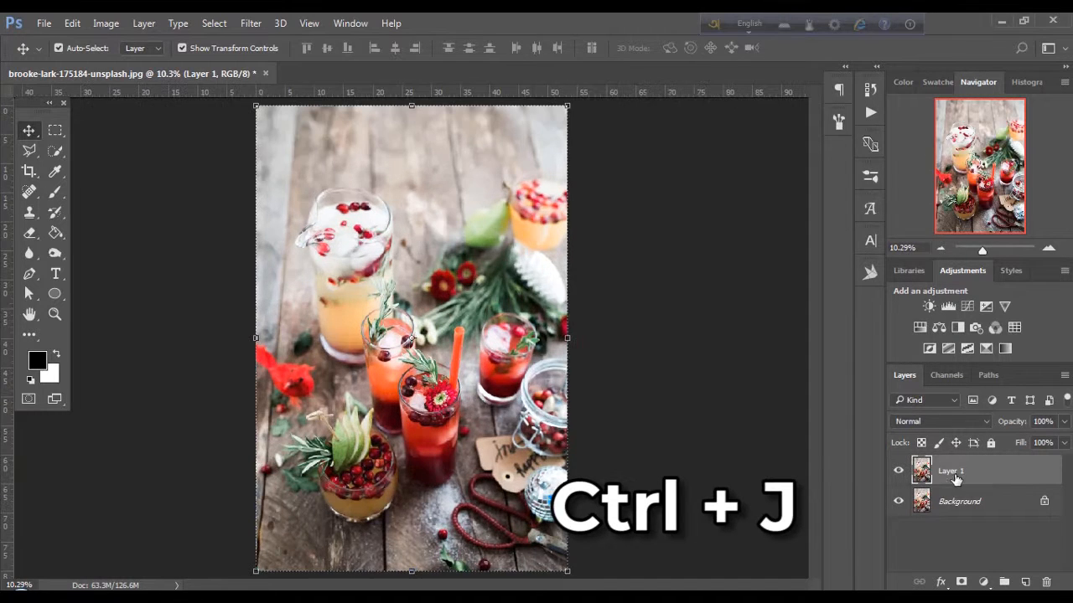
left_click(251, 24)
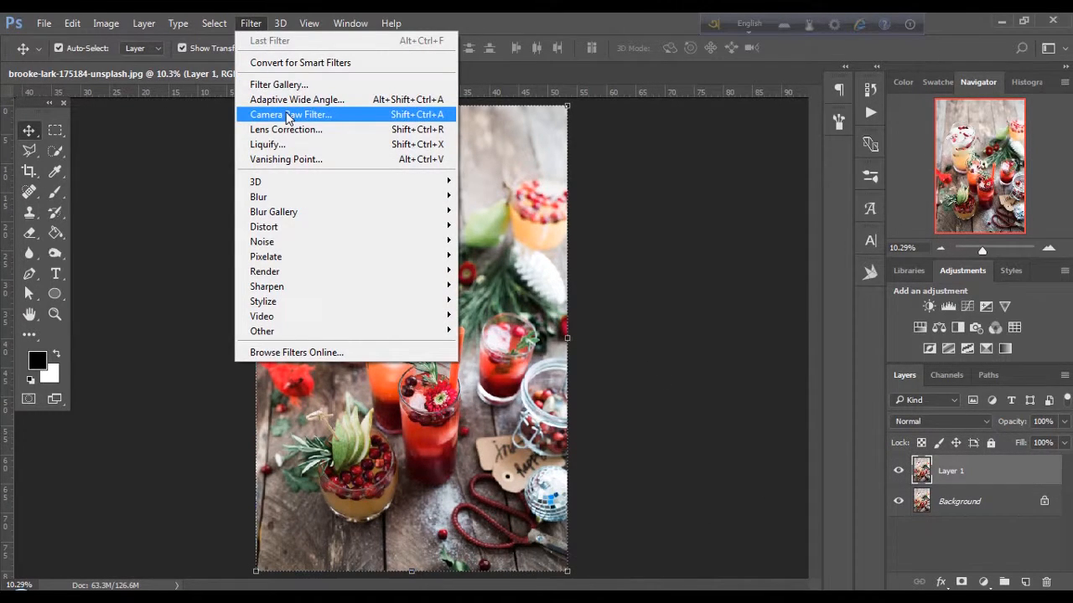
left_click(288, 116)
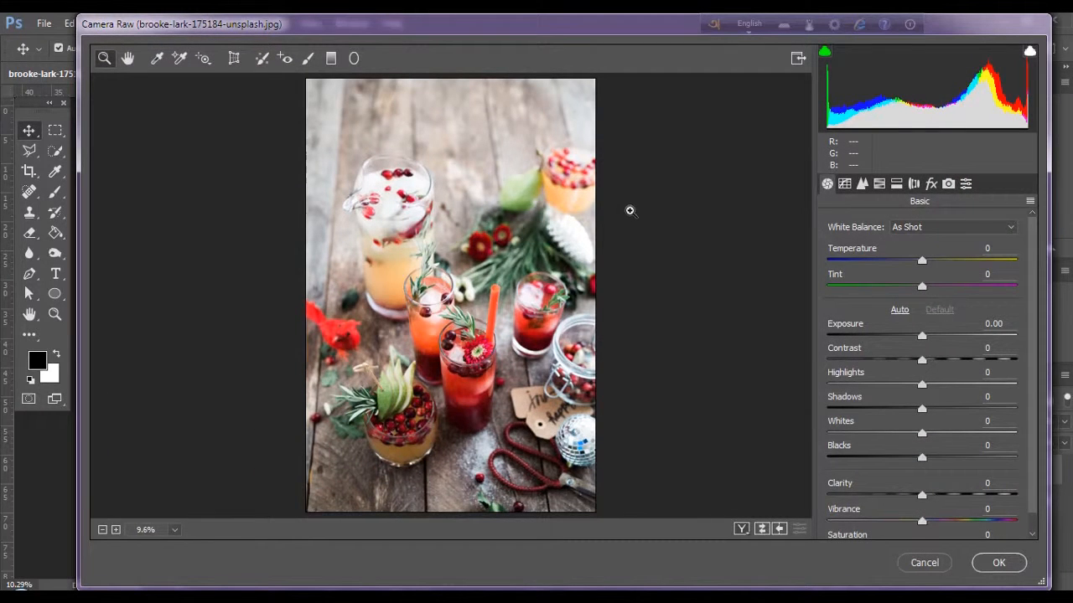
Adjust the white balance by setting Temperature to -5 and Tint to +3
left_click(988, 248)
type("-5")
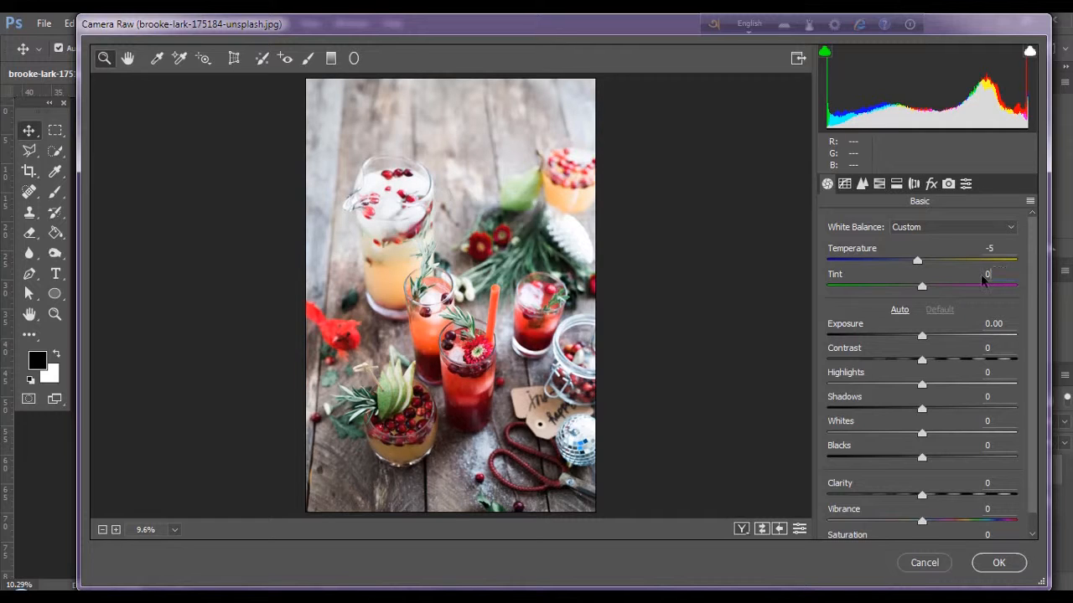
left_click(976, 278)
type("+3")
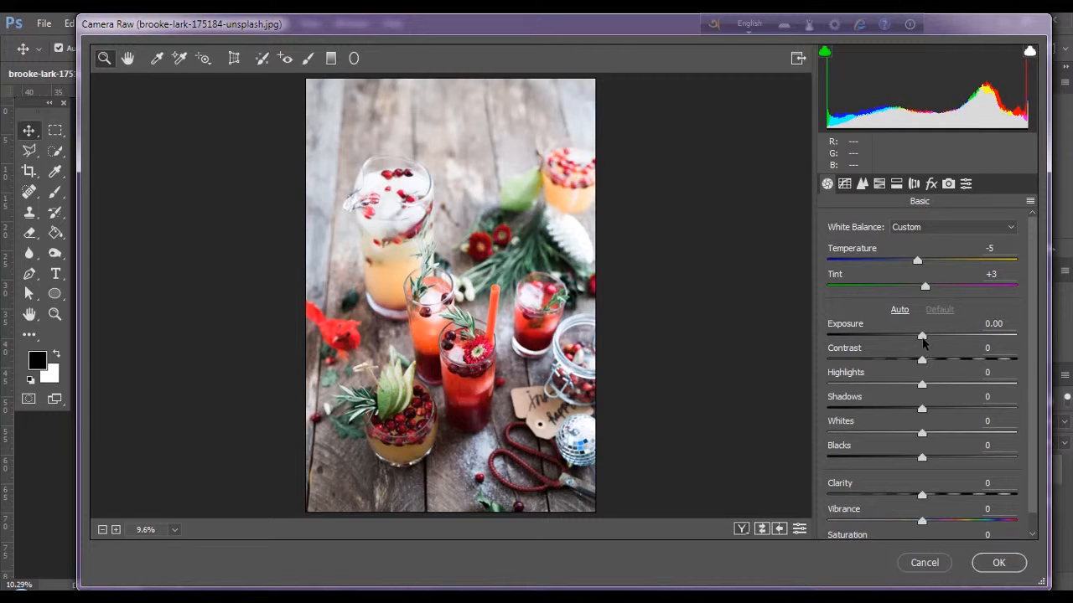
Adjust the basic tones: Exposure -0.30, Contrast +7, Highlights -44, Shadows -8, Whites -13 and Blacks -11
left_click_drag(922, 336, 917, 338)
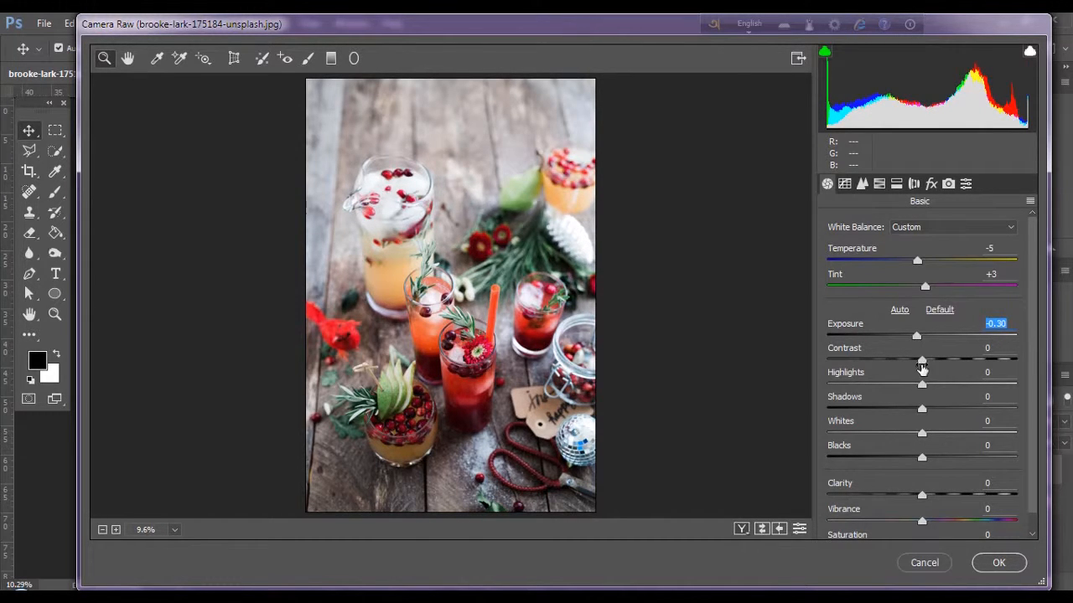
left_click_drag(922, 367, 880, 385)
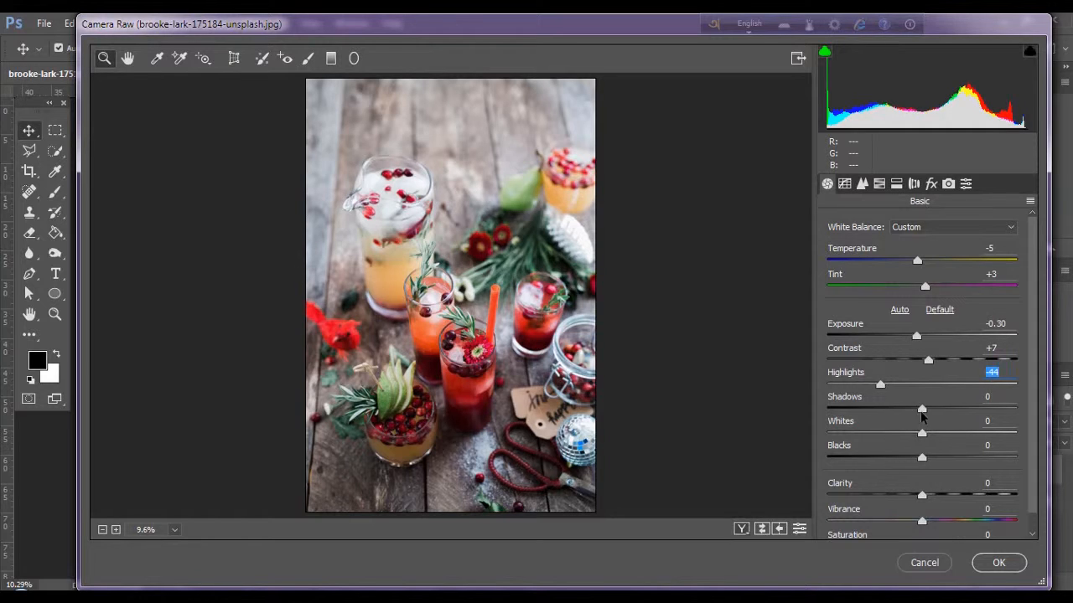
mouse_move(922, 411)
left_mouse_down()
mouse_move(938, 408)
mouse_move(914, 411)
left_mouse_up()
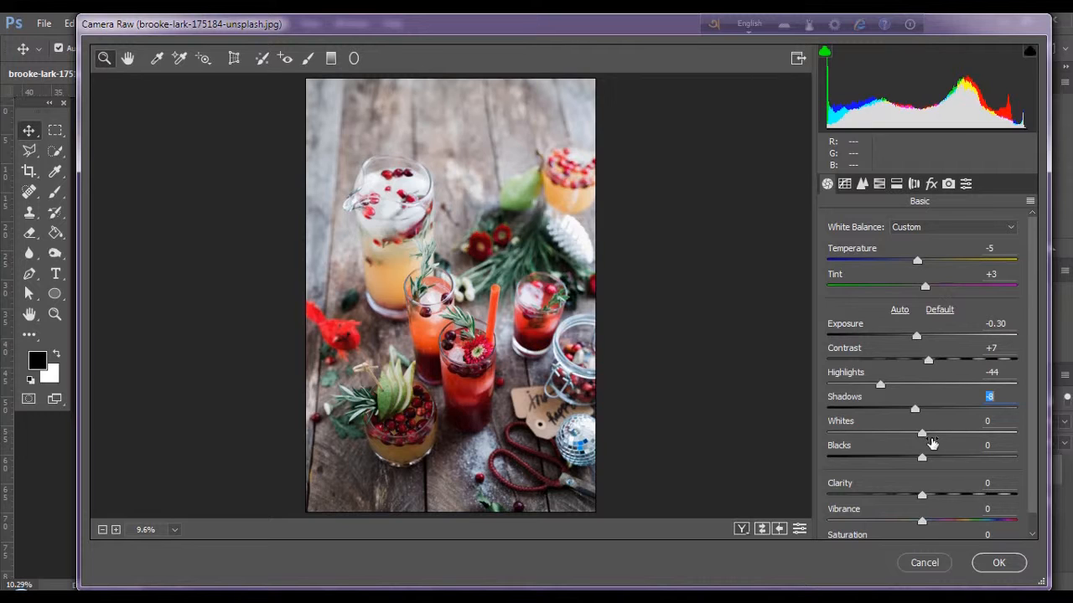
left_click_drag(922, 436, 913, 461)
Set Clarity to +10 and Vibrance to +15 in the basic adjustments
left_click(966, 493)
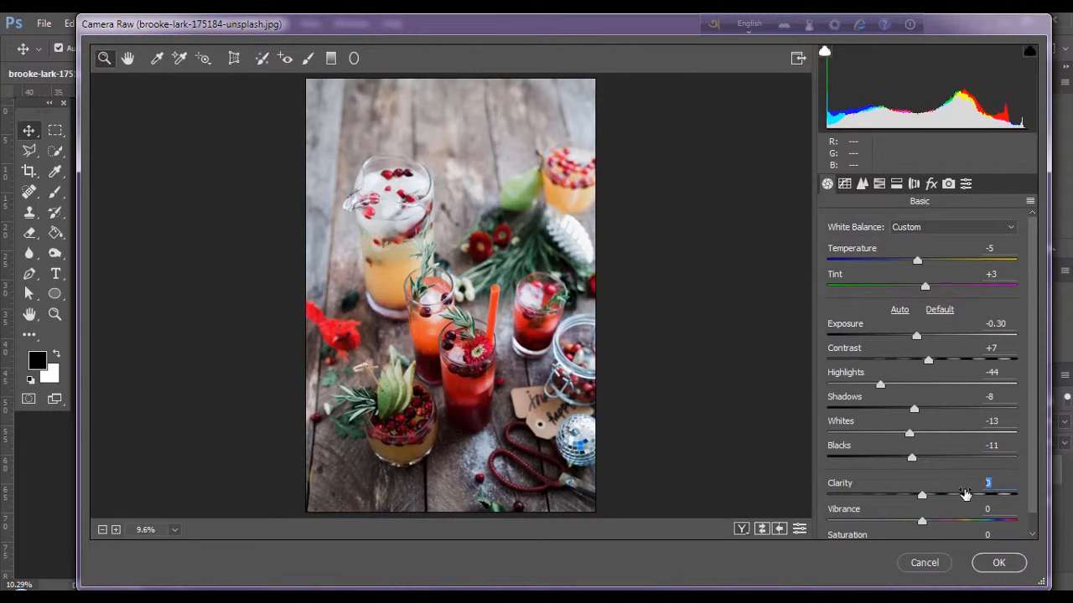
type("+10")
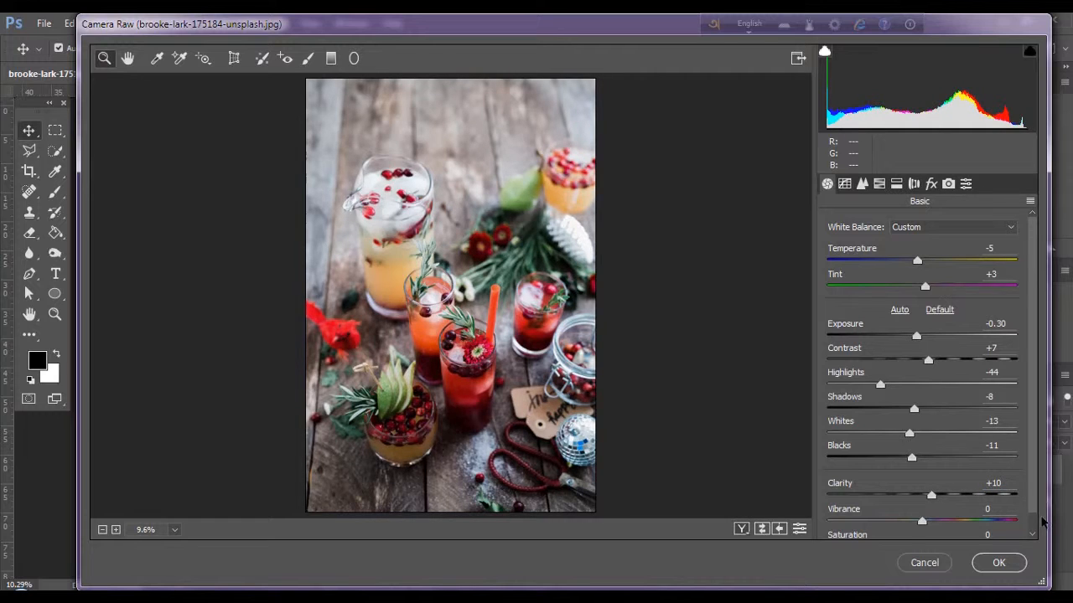
scroll(1043, 522, "down", 1)
mouse_move(922, 502)
left_mouse_down()
mouse_move(948, 504)
mouse_move(940, 504)
left_mouse_up()
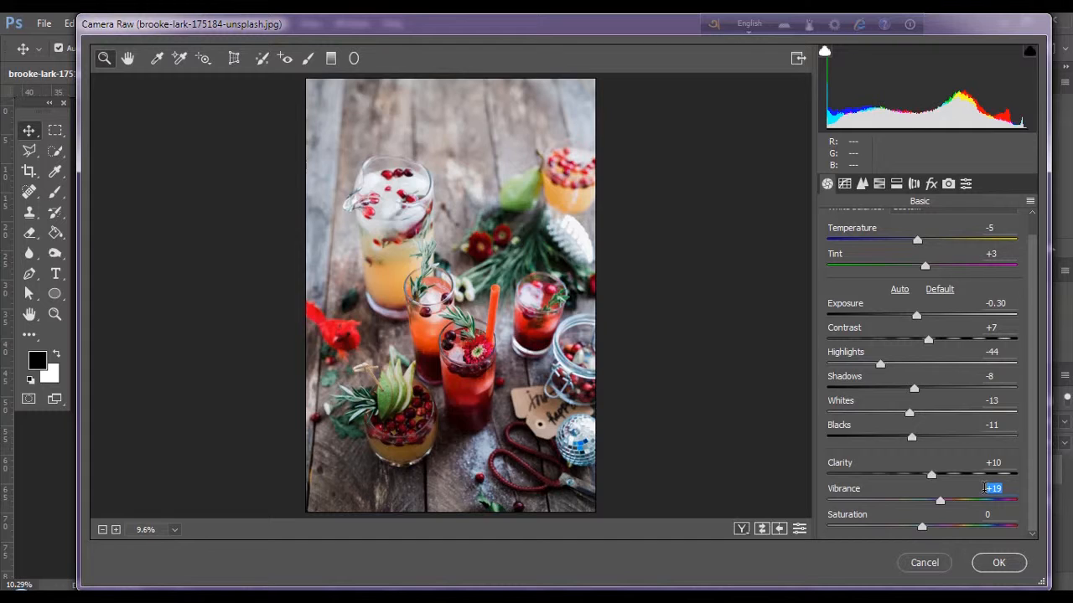
key("BackSpace")
type("+15")
Shift the HSL hues: Oranges -23, Yellows -23, Greens +5 and Aquas -100
left_click(878, 186)
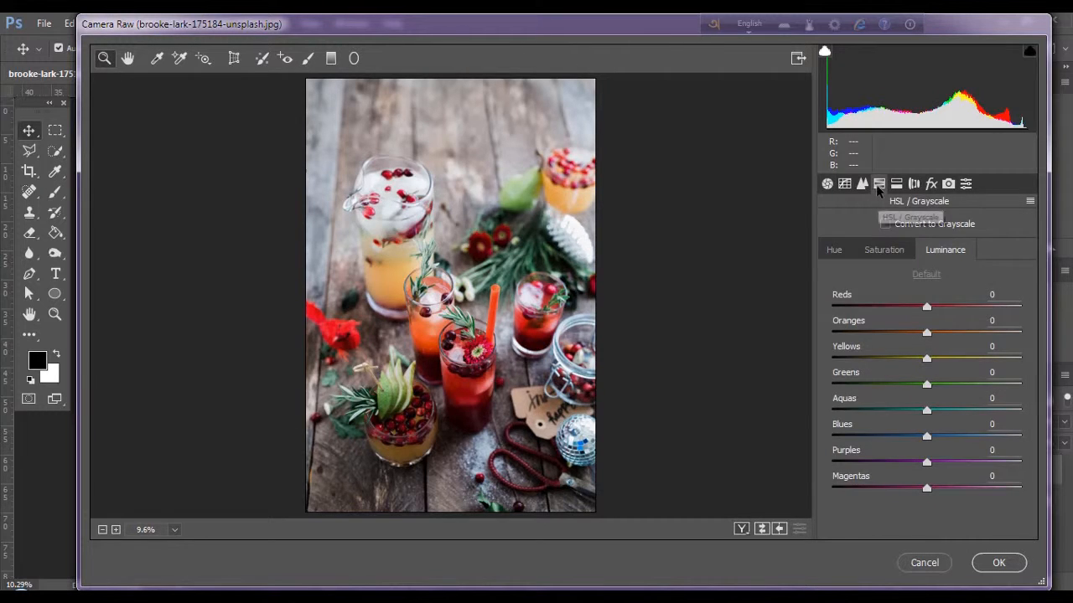
left_click(834, 250)
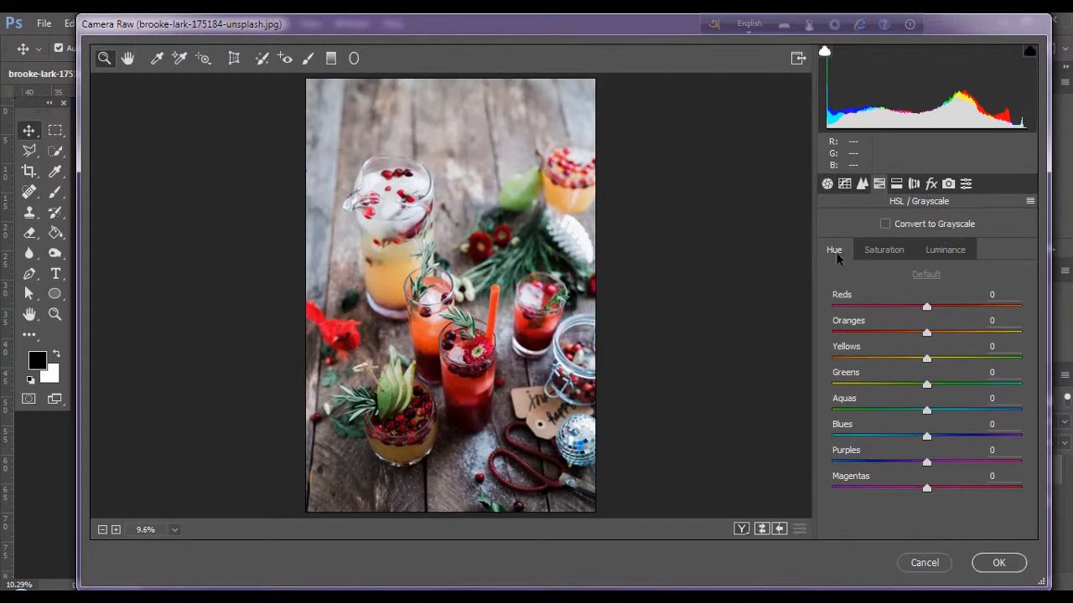
left_click_drag(928, 335, 906, 332)
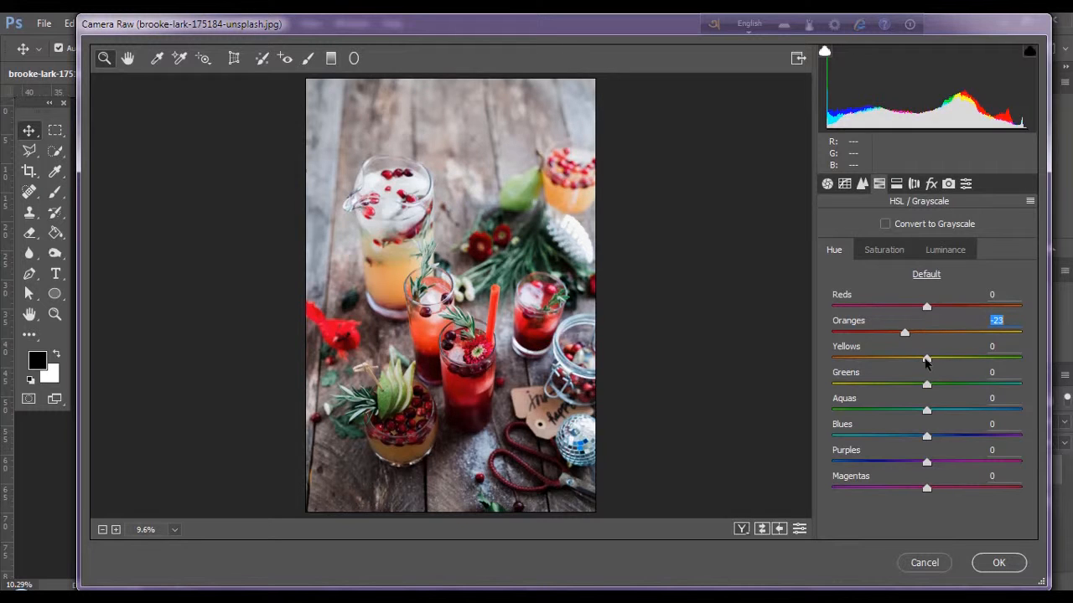
left_click_drag(927, 359, 790, 422)
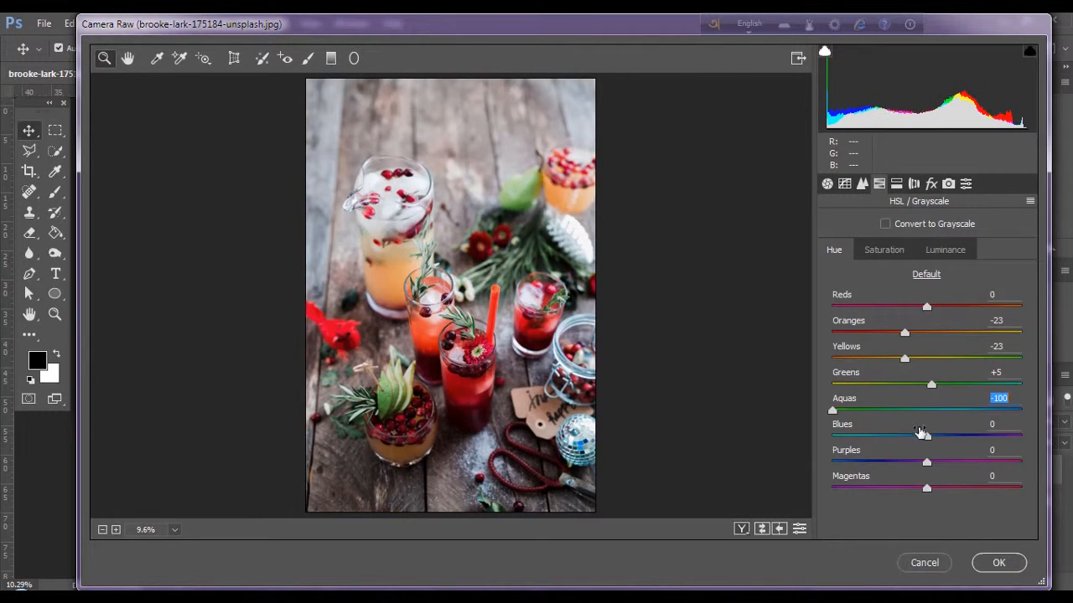
left_click_drag(926, 436, 926, 461)
Raise the HSL saturation: Reds +31, Oranges +33, Yellows +23, Greens and Aquas +100, and increase Blues and Purples as well
left_click(886, 252)
left_click_drag(927, 306, 1032, 396)
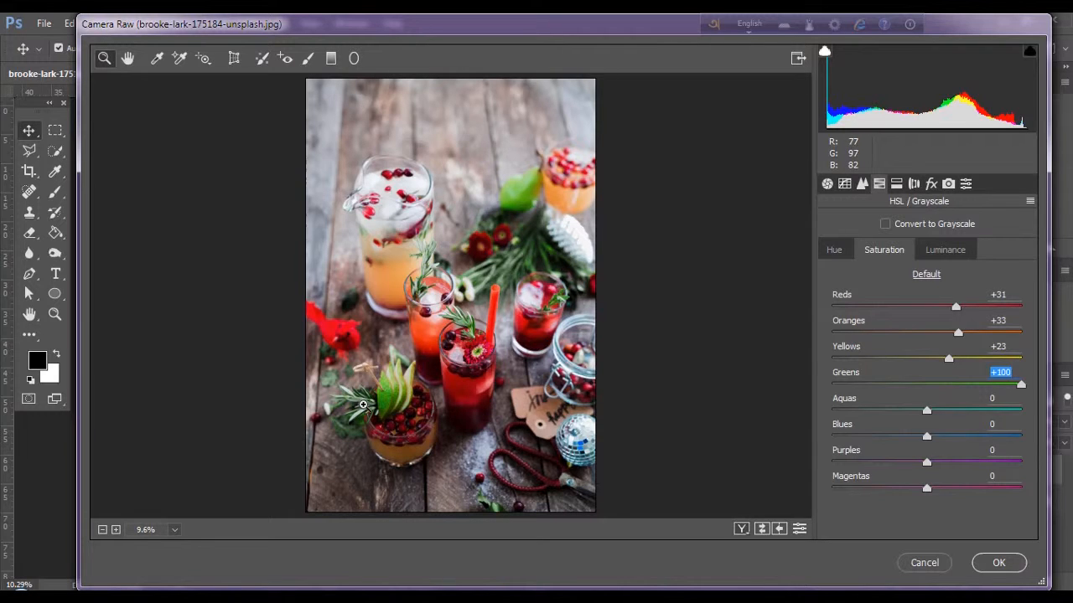
left_click_drag(930, 409, 1060, 422)
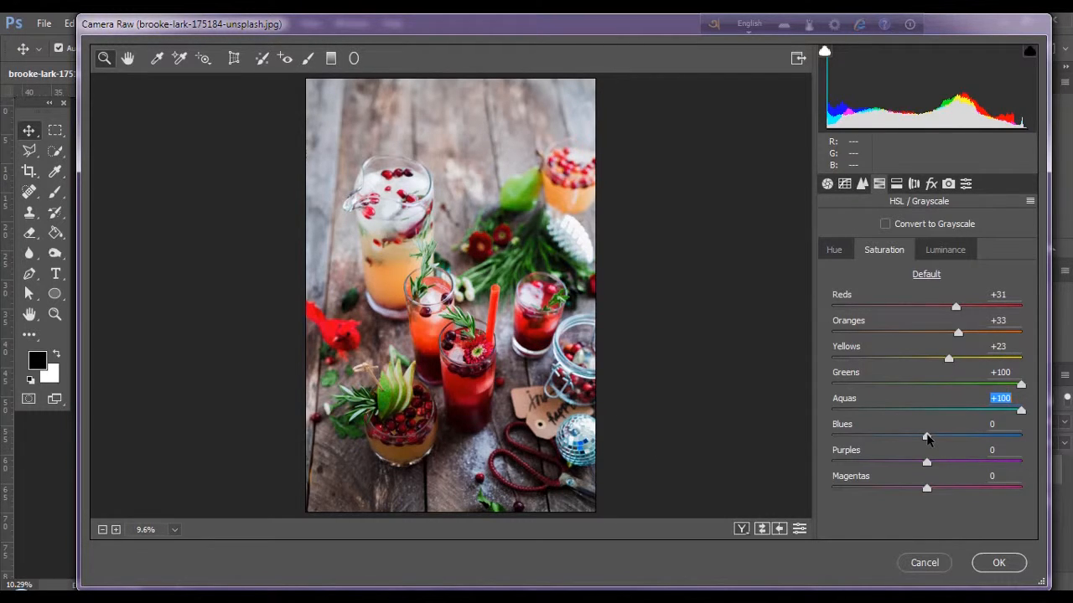
mouse_move(925, 435)
left_mouse_down()
mouse_move(974, 436)
mouse_move(946, 436)
left_mouse_up()
left_click_drag(926, 463, 1017, 465)
Set HSL luminance to Reds -7, Oranges +12, Yellows -6, Greens +30, Aquas +23 and Blues -23, apply the filter, and compare with the original
left_click(945, 250)
mouse_move(926, 307)
left_mouse_down()
mouse_move(939, 307)
mouse_move(920, 306)
left_mouse_up()
left_click_drag(926, 333, 860, 463)
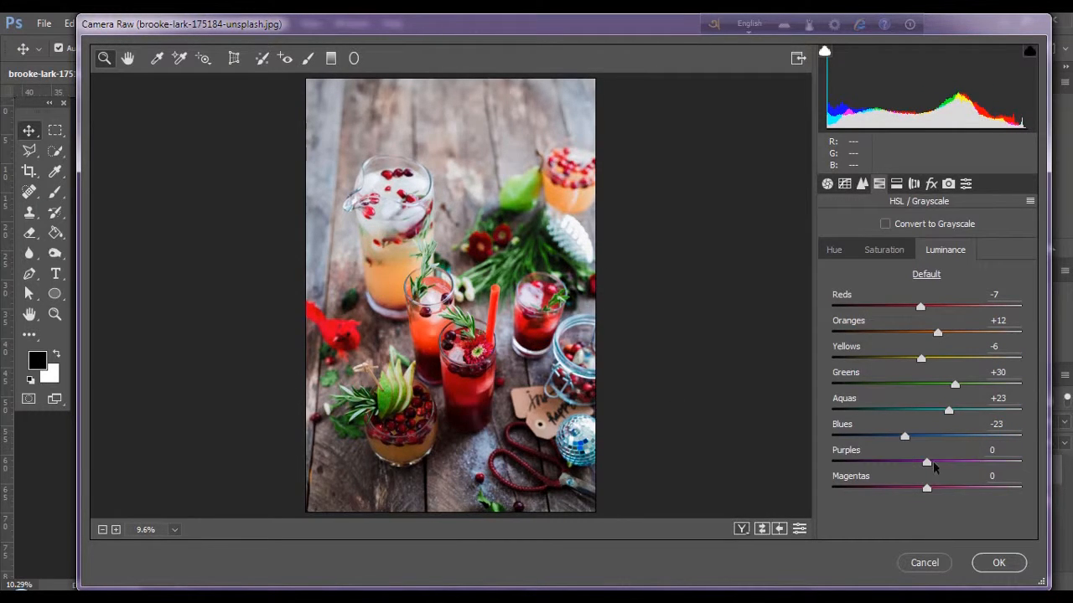
left_click(997, 563)
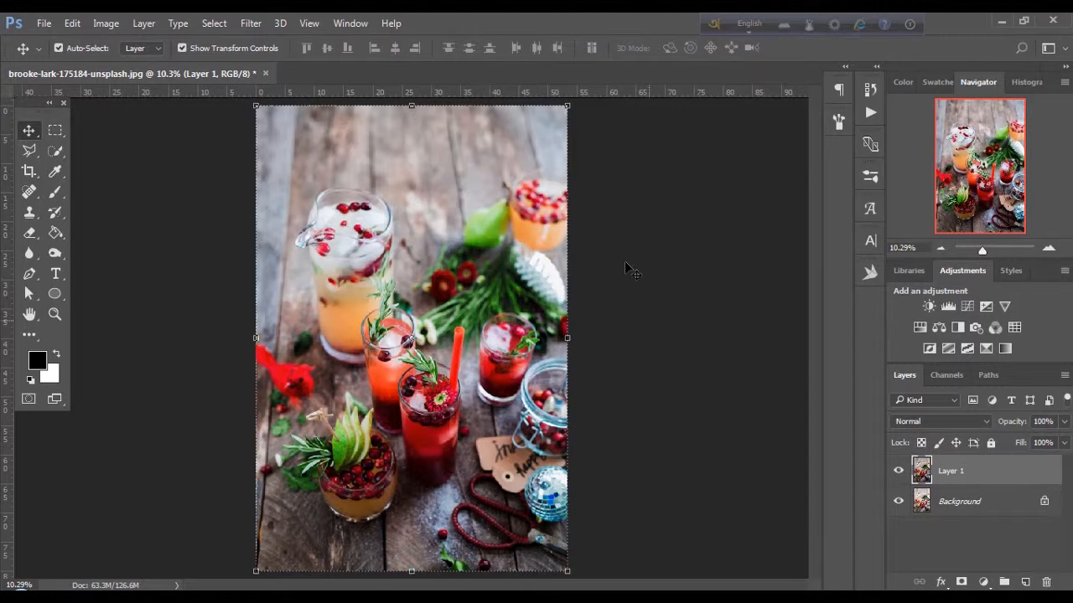
left_click(899, 471)
left_click(898, 471)
Add a new layer and prepare the Gradient tool with orange ed9945, sampled from the drink in the back, as foreground color
left_click(1025, 582)
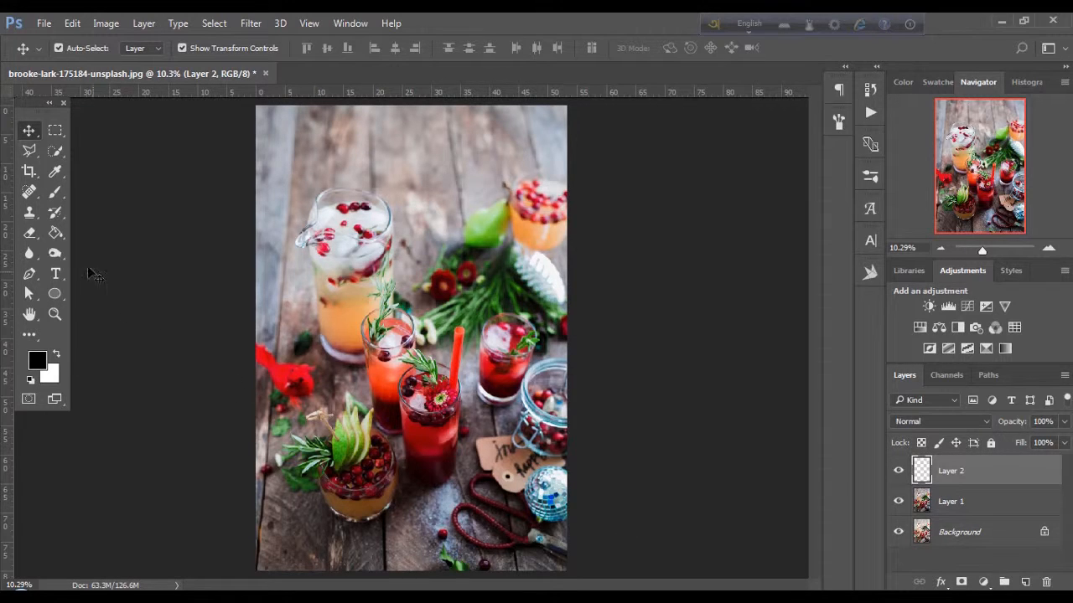
left_click(56, 236)
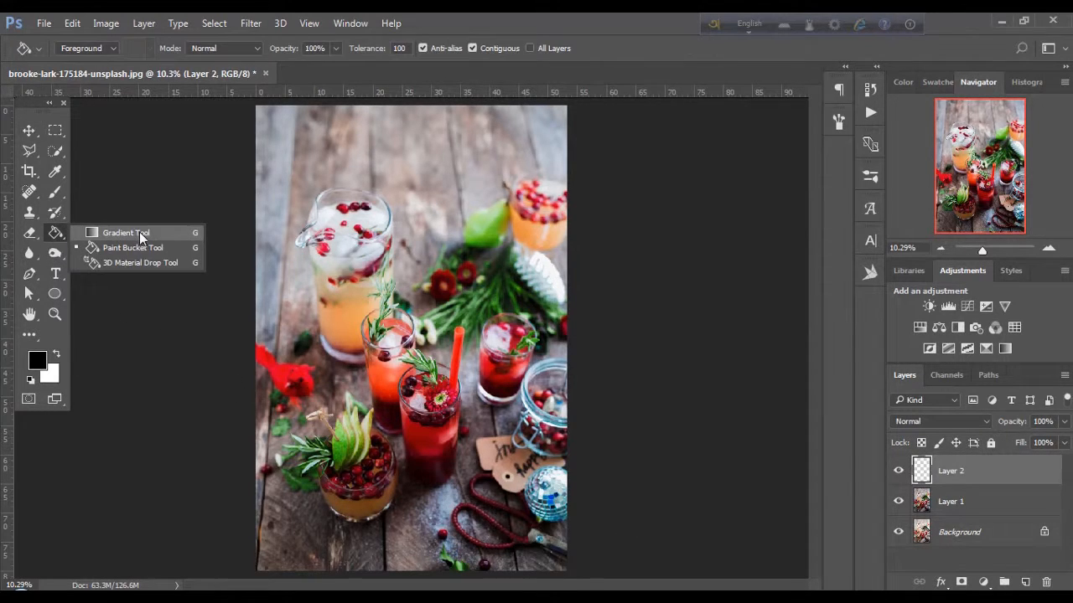
left_click(130, 233)
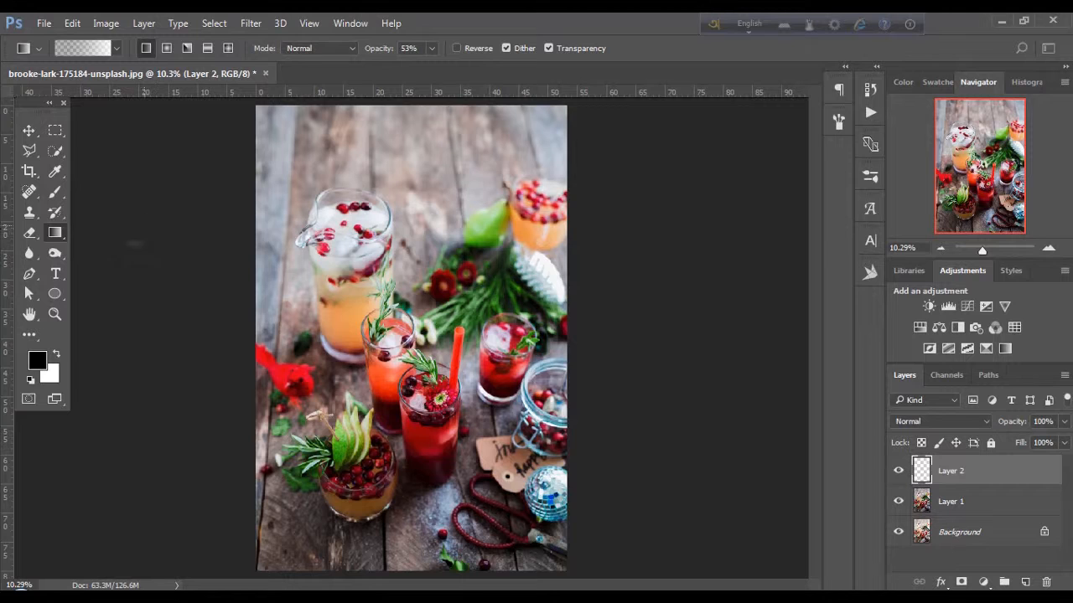
left_click(37, 361)
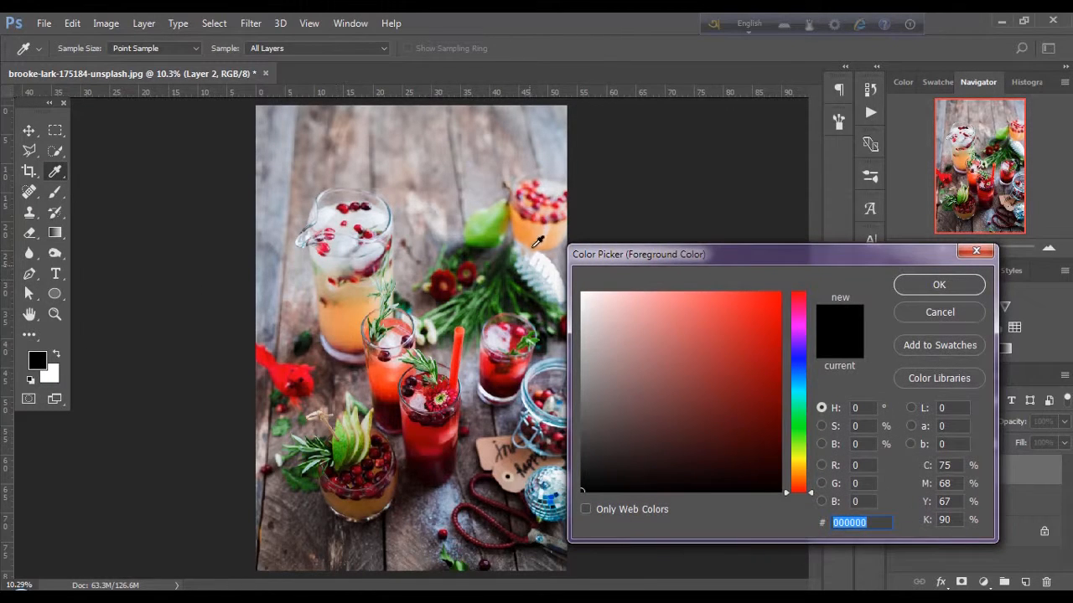
left_click(529, 226)
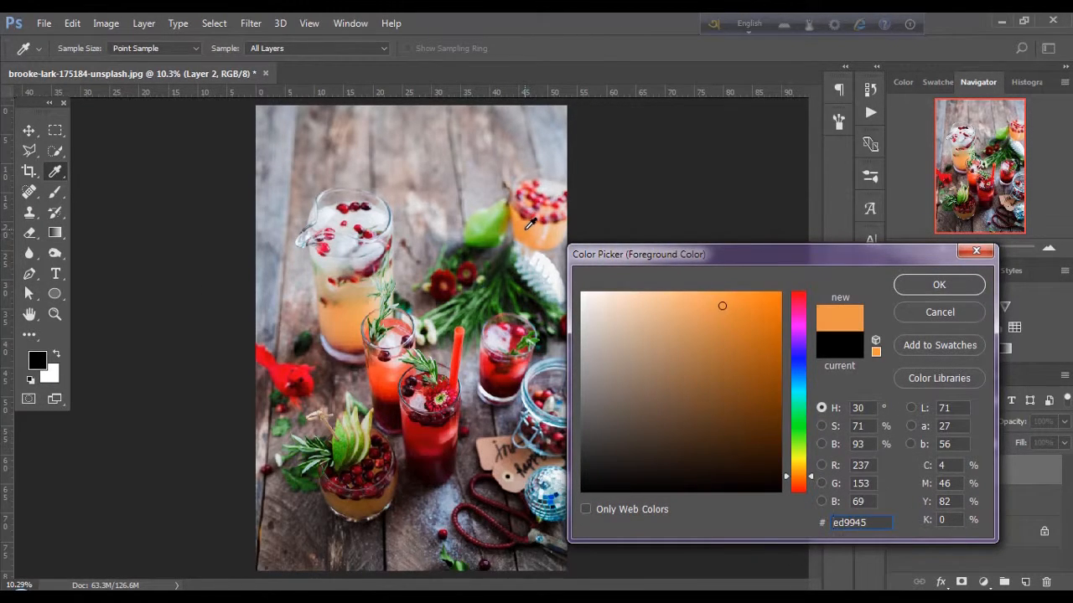
left_click(939, 284)
key("g")
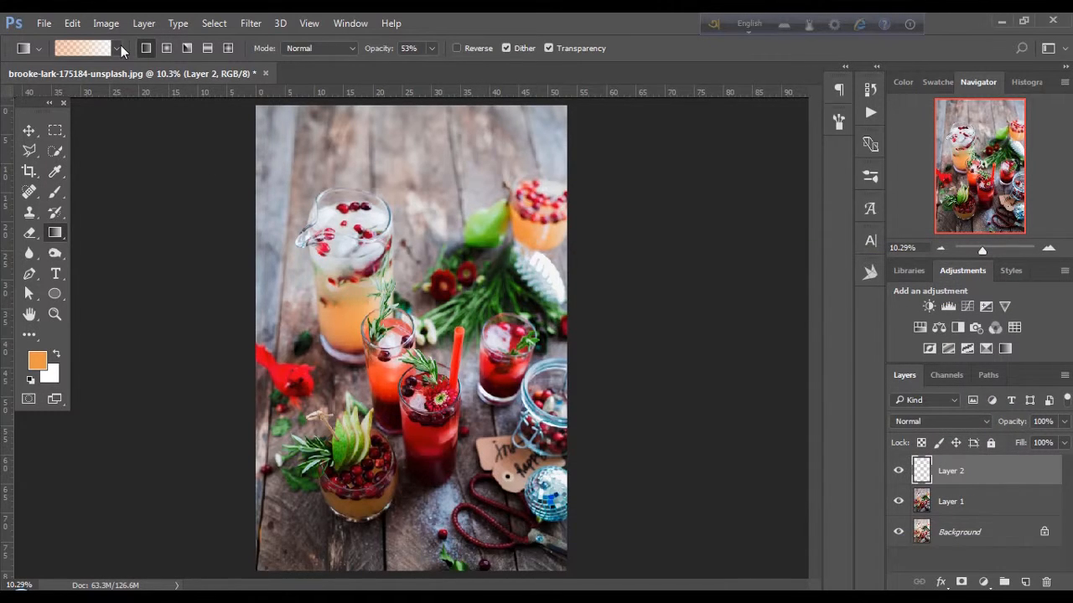
Draw a vertical linear gradient on the new layer from the photo's upper edge down about a third of its height
left_click(121, 50)
left_click(119, 49)
left_click_drag(413, 105, 414, 269)
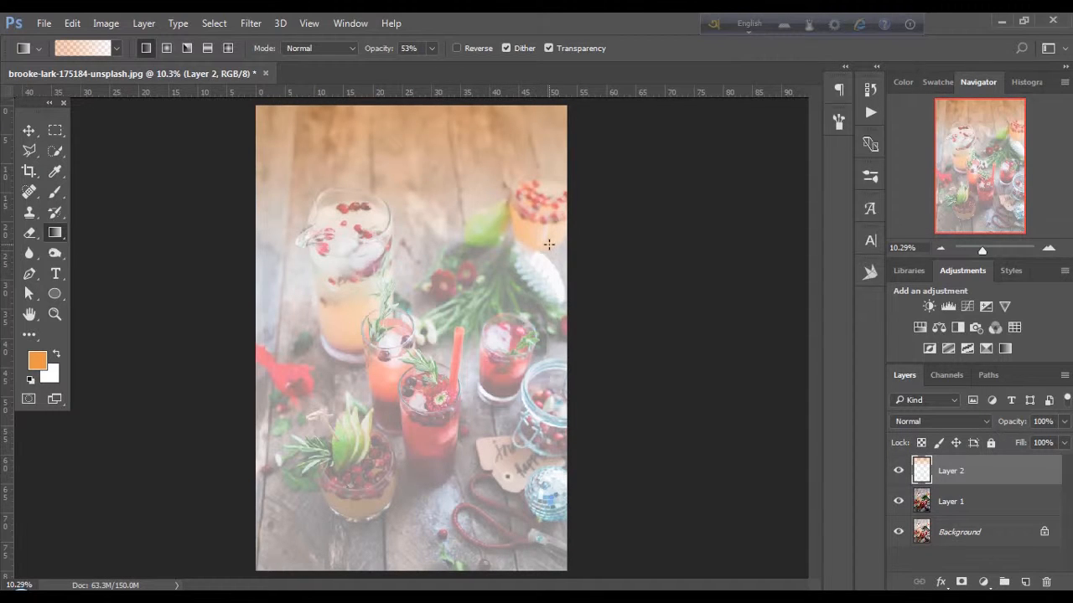
Set the gradient layer's blend mode to Soft Light and its opacity to 77%, comparing the photo with and without it
left_click(956, 422)
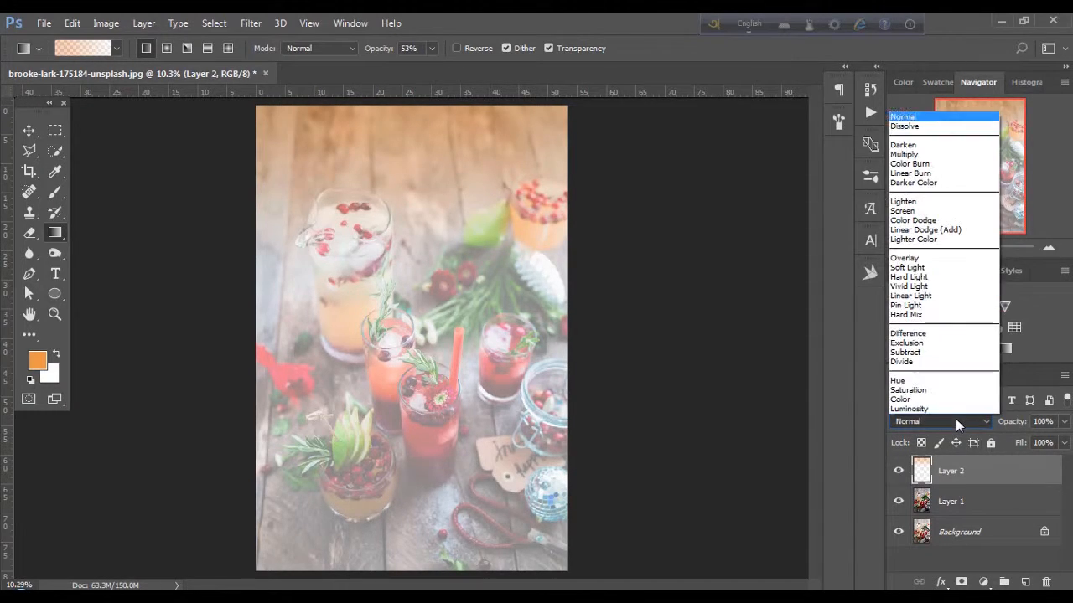
left_click(941, 268)
mouse_move(1017, 426)
left_mouse_down()
mouse_move(984, 426)
mouse_move(1000, 425)
left_mouse_up()
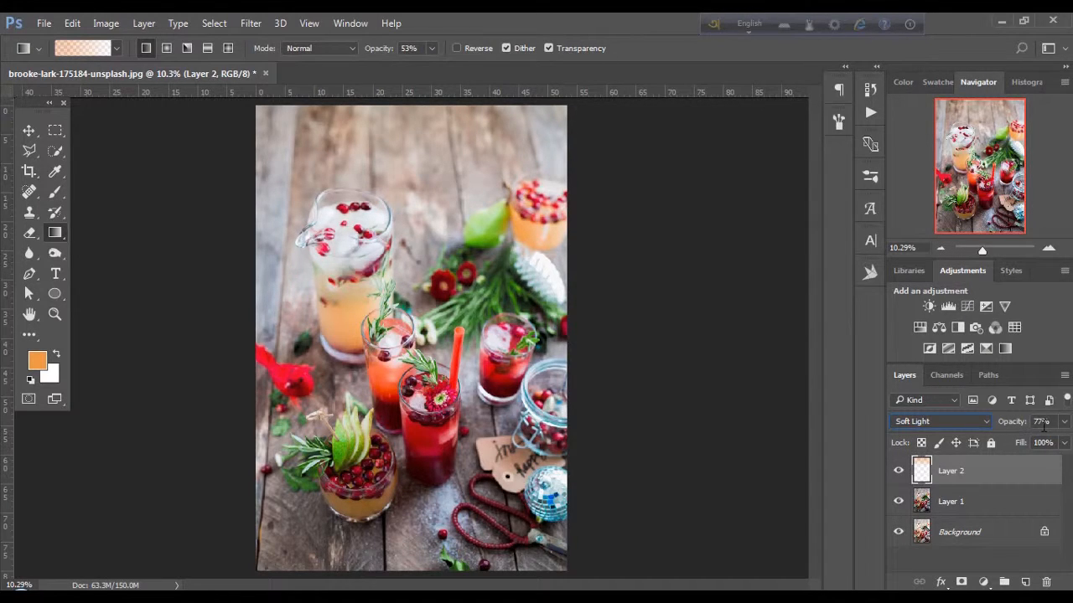
left_click(899, 474)
left_click(900, 476)
left_click(900, 474)
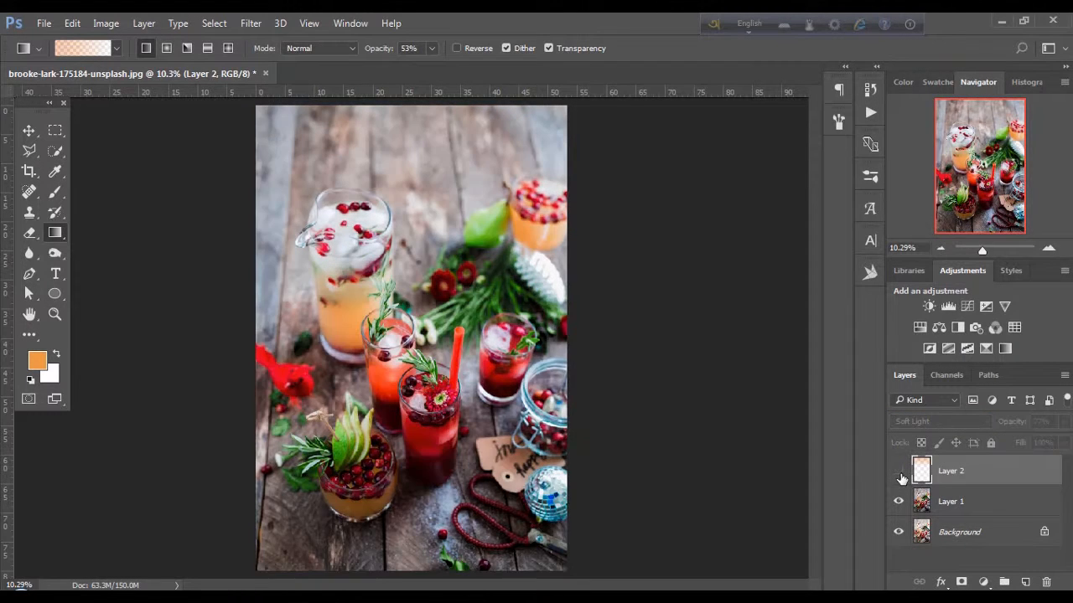
left_click(899, 474)
Add a Gradient Map adjustment layer directly above Layer 1 and load the Violet, Orange gradient preset
left_click(972, 505)
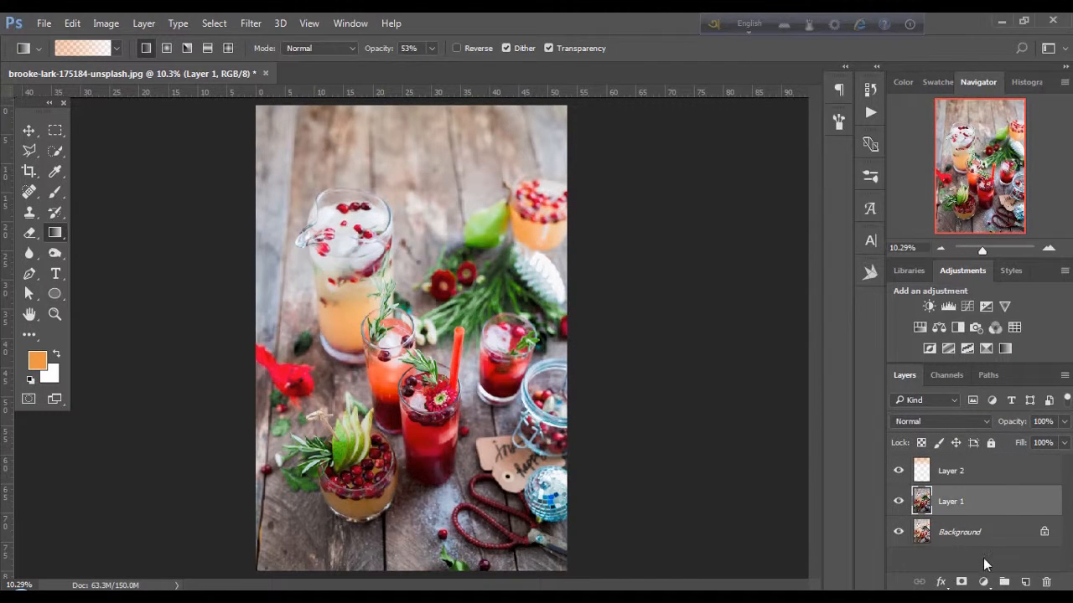
left_click(983, 582)
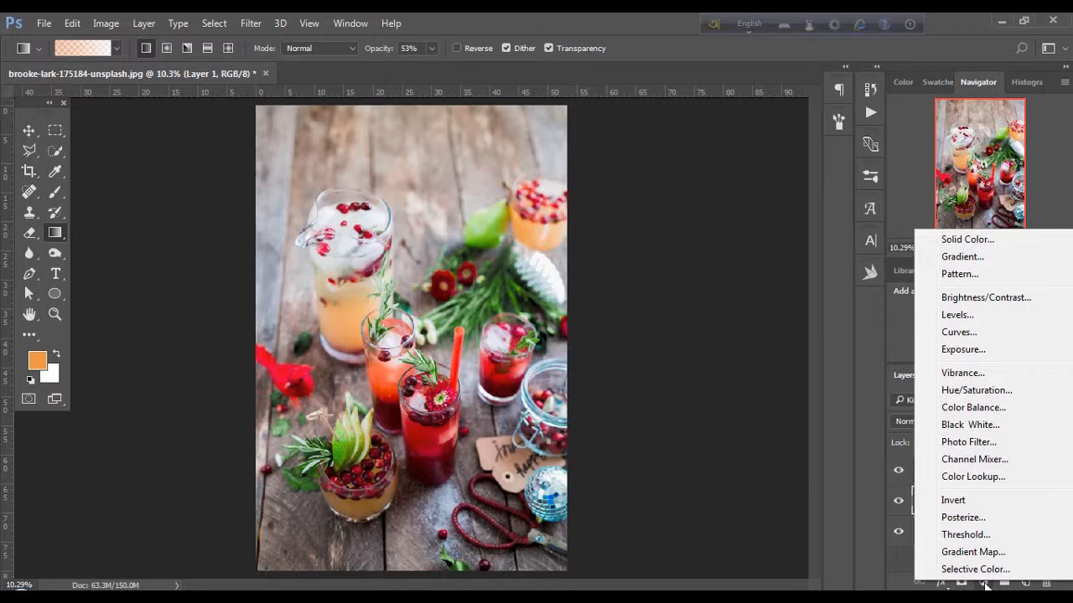
left_click(981, 552)
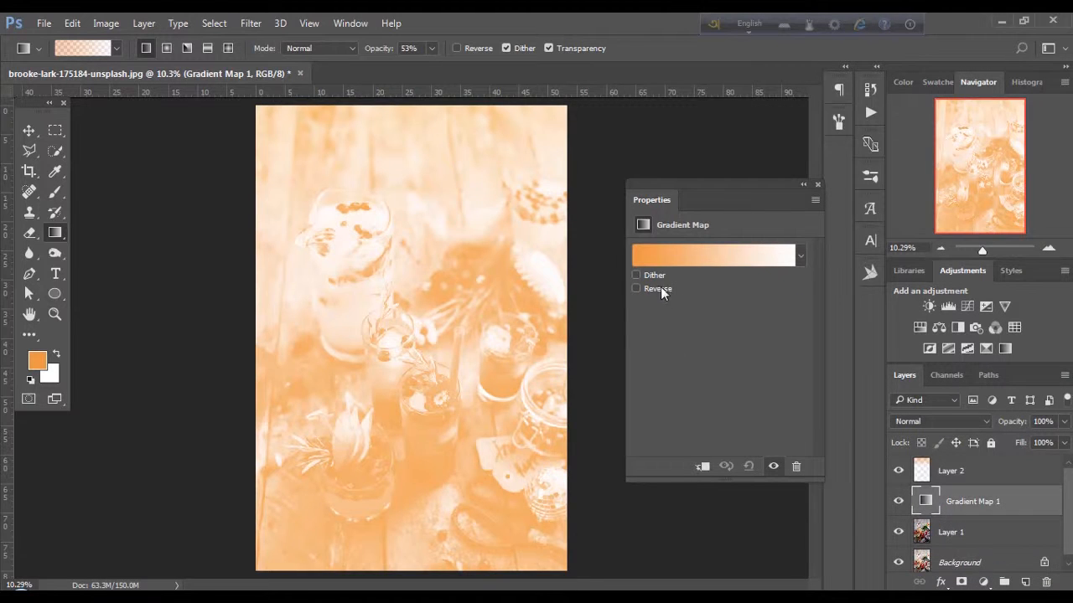
left_click(658, 255)
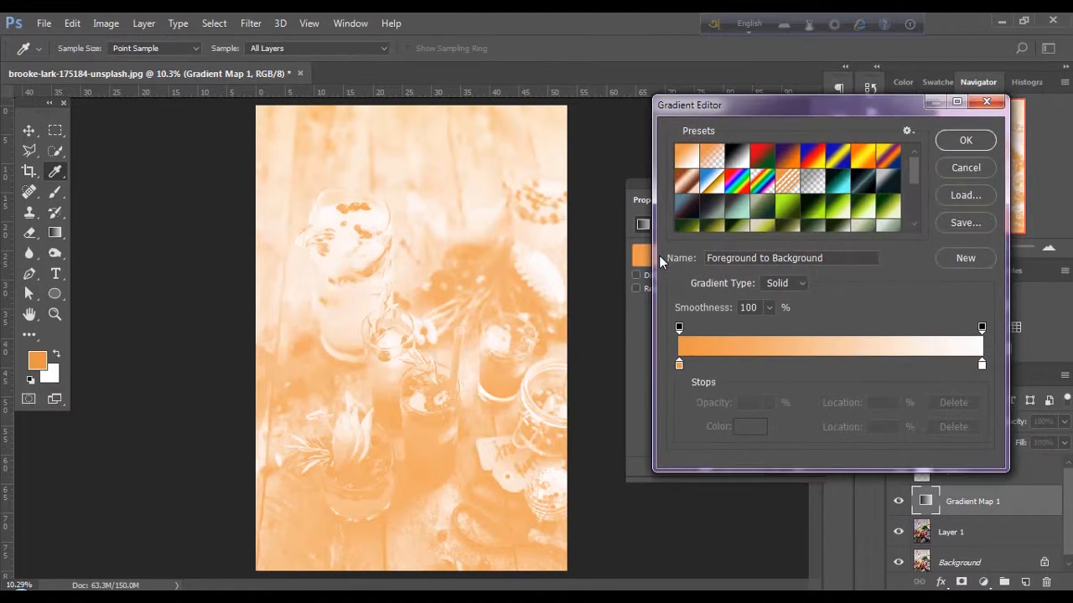
left_click(786, 158)
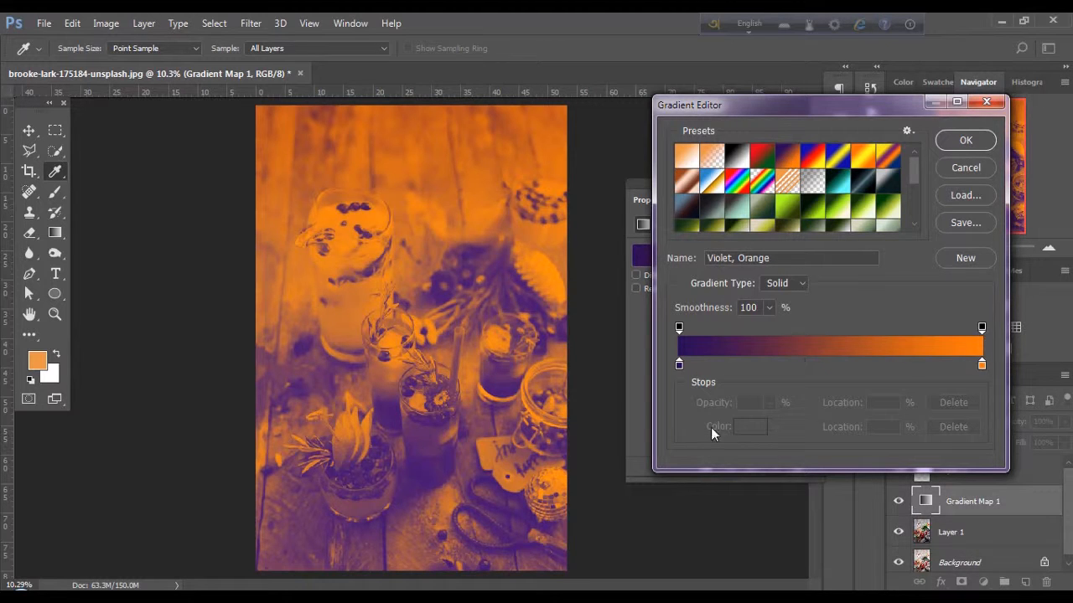
Change the gradient map's violet color stop to dark blue 083e5a and apply the edited gradient
left_click(680, 366)
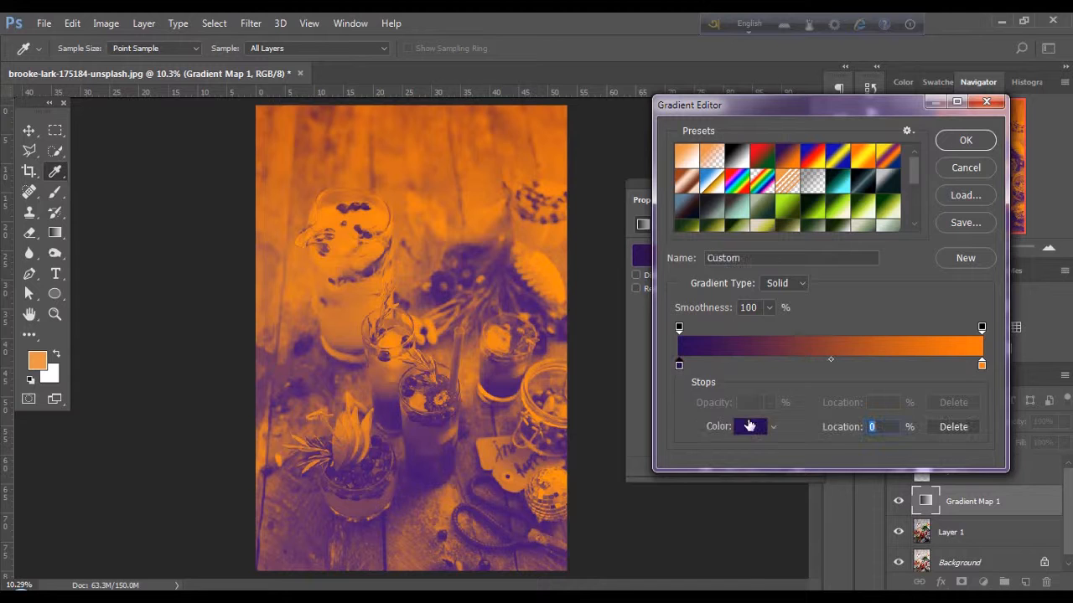
left_click(746, 425)
left_click_drag(810, 347, 809, 381)
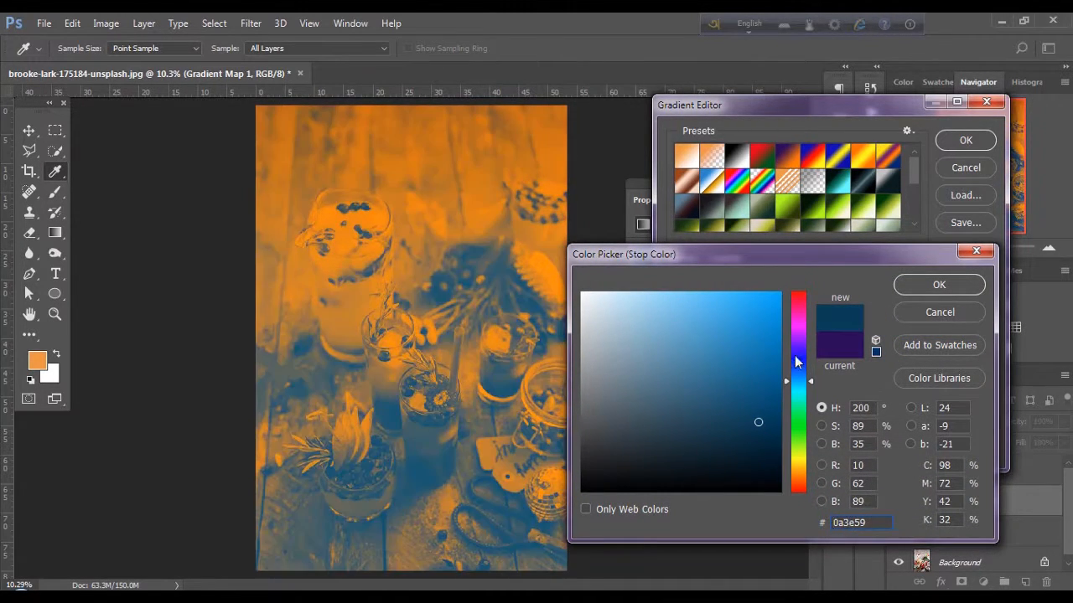
left_click_drag(775, 317, 807, 267)
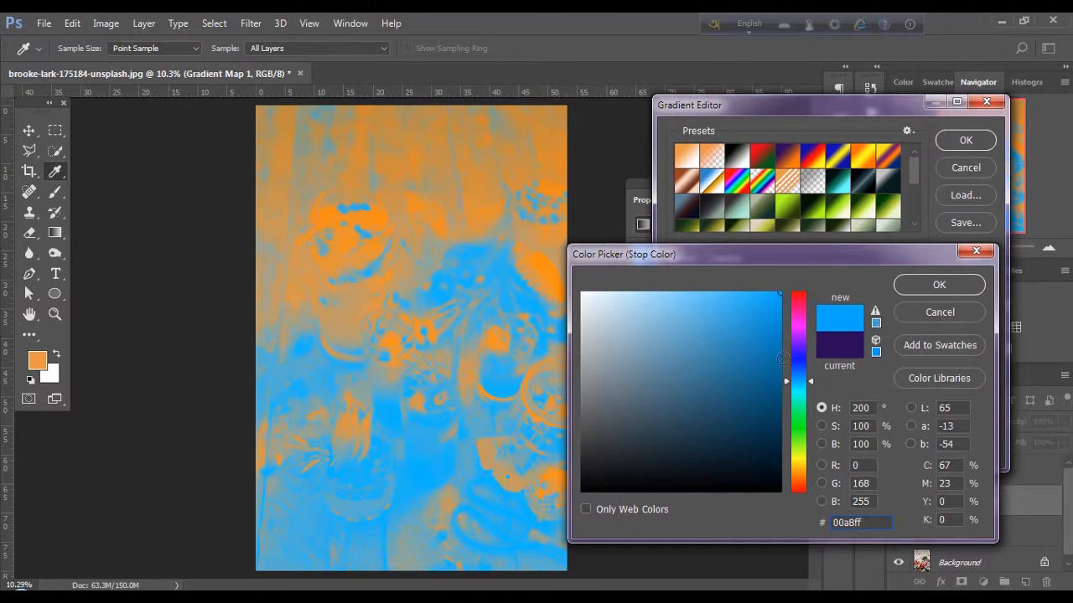
left_click_drag(780, 352, 771, 397)
left_click(762, 422)
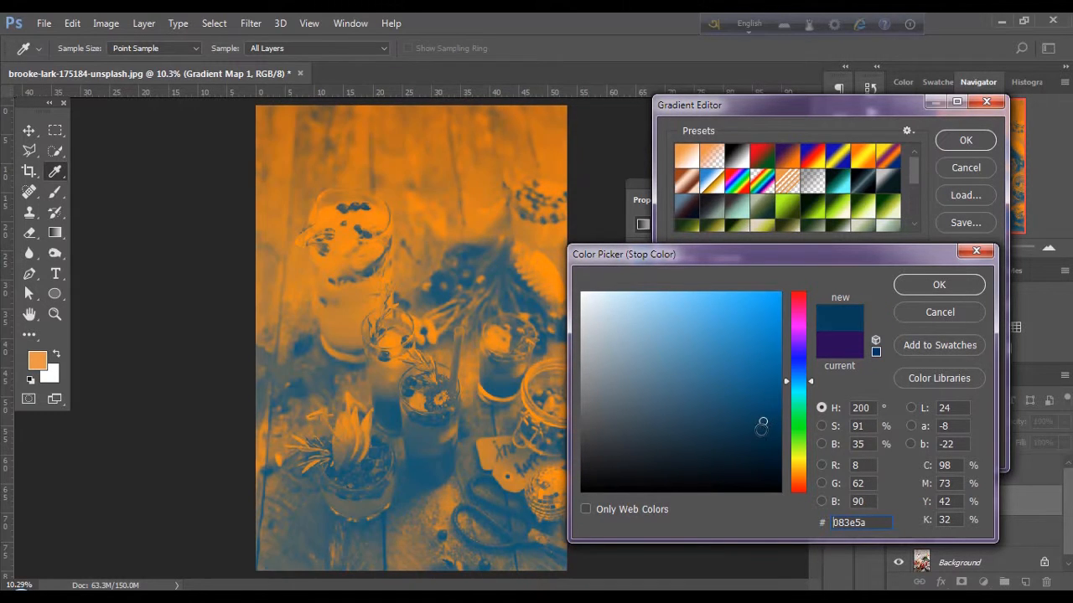
left_click(937, 287)
left_click(964, 142)
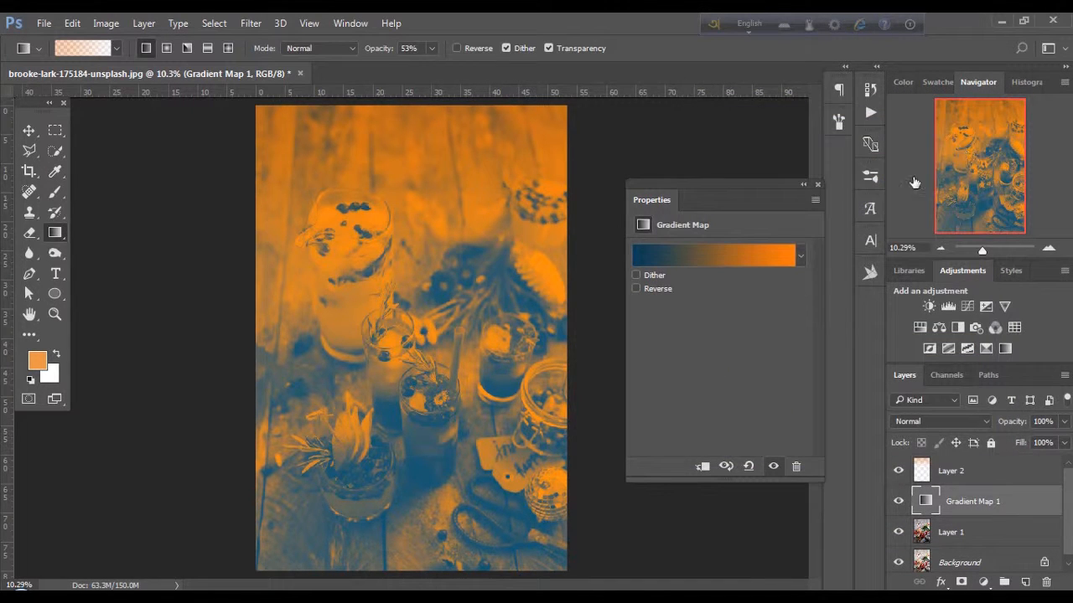
left_click(817, 184)
Set the Gradient Map layer's blend mode to Soft Light and lower its opacity to roughly half
left_click(951, 421)
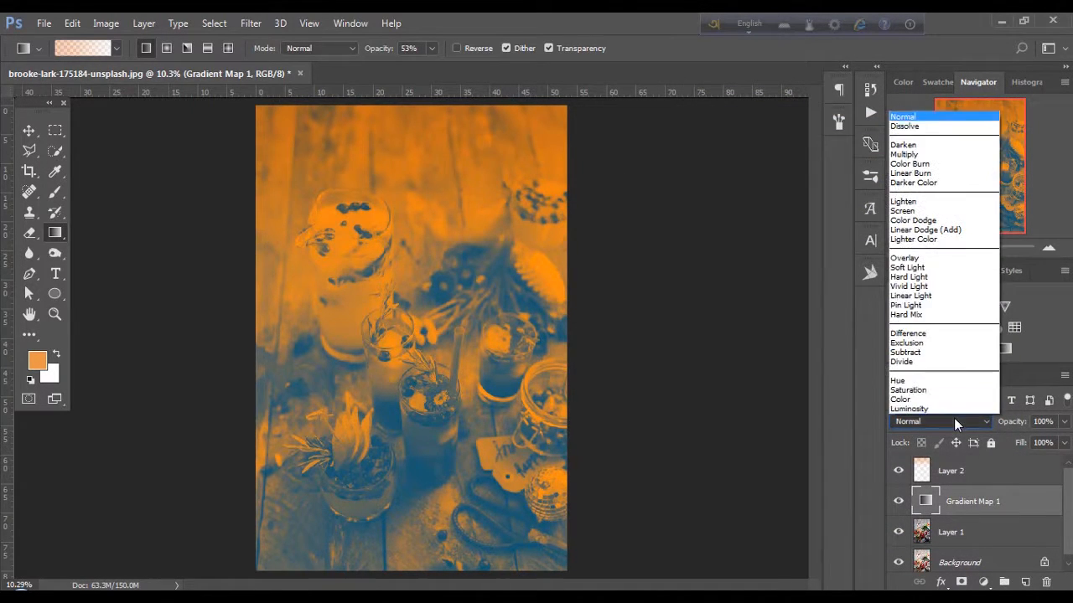
left_click(920, 267)
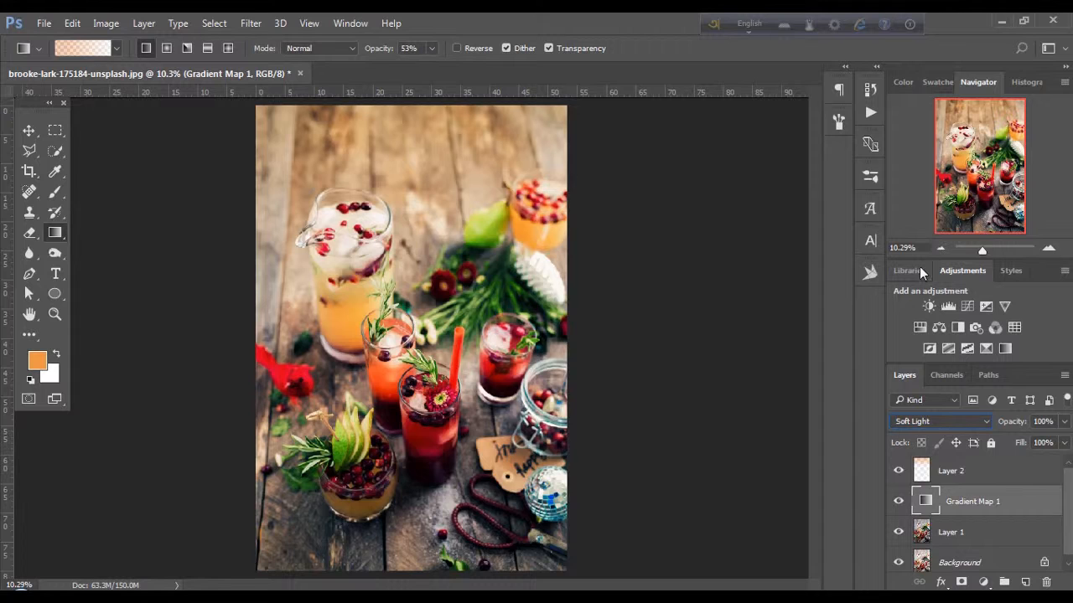
mouse_move(1018, 428)
left_mouse_down()
mouse_move(976, 428)
mouse_move(1017, 423)
left_mouse_up()
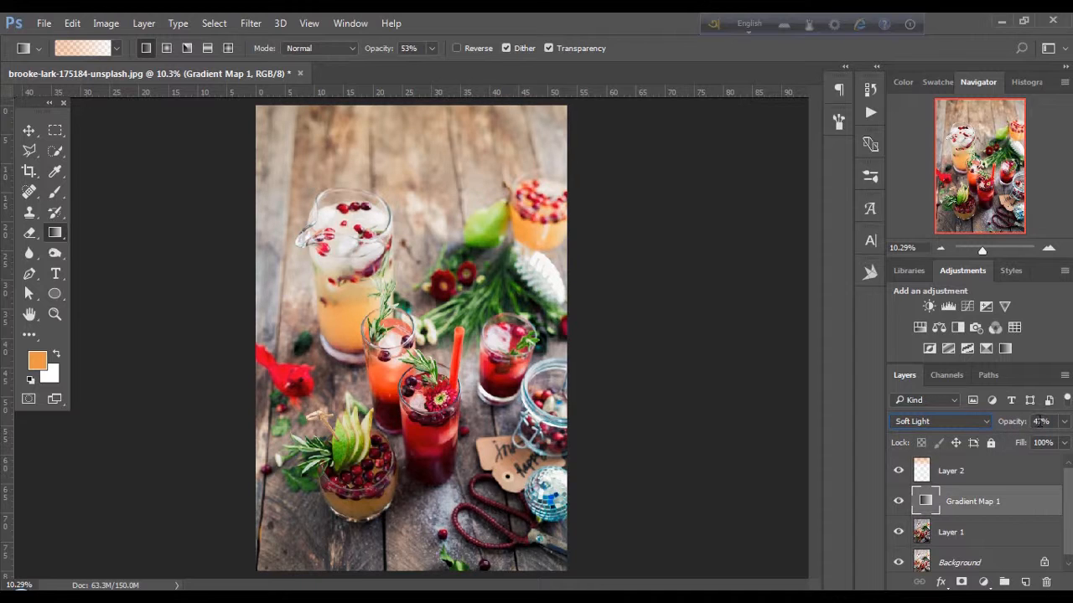
left_click(1037, 423)
key("Down")
key("Down")
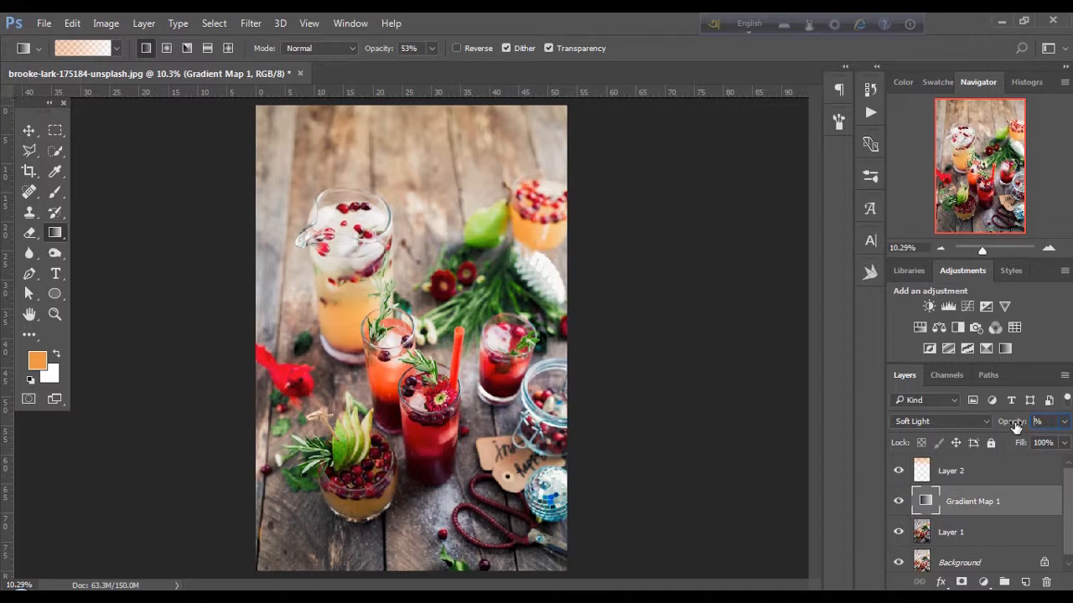
Group Layer 2, the Gradient Map and Layer 1 together
left_click(997, 474)
left_click(997, 502)
left_click(992, 477, "shift")
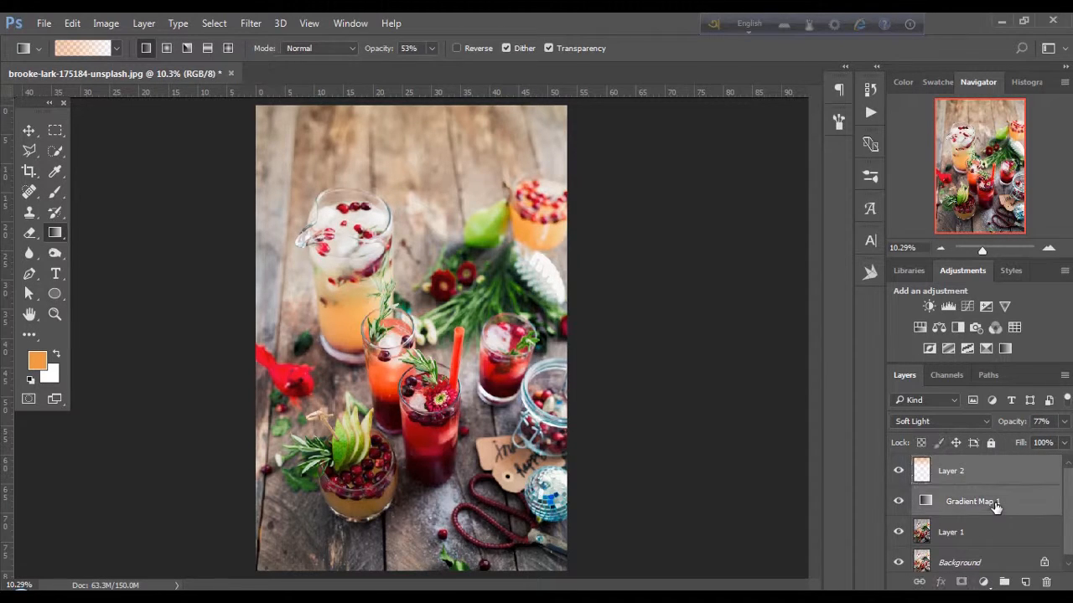
key("ctrl+g")
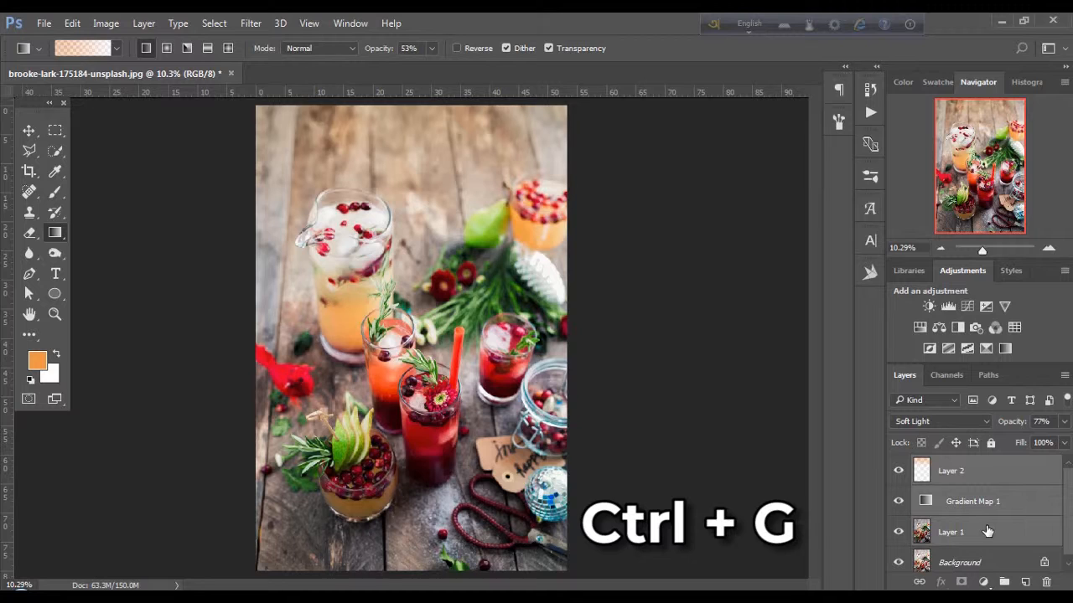
key("ctrl+g")
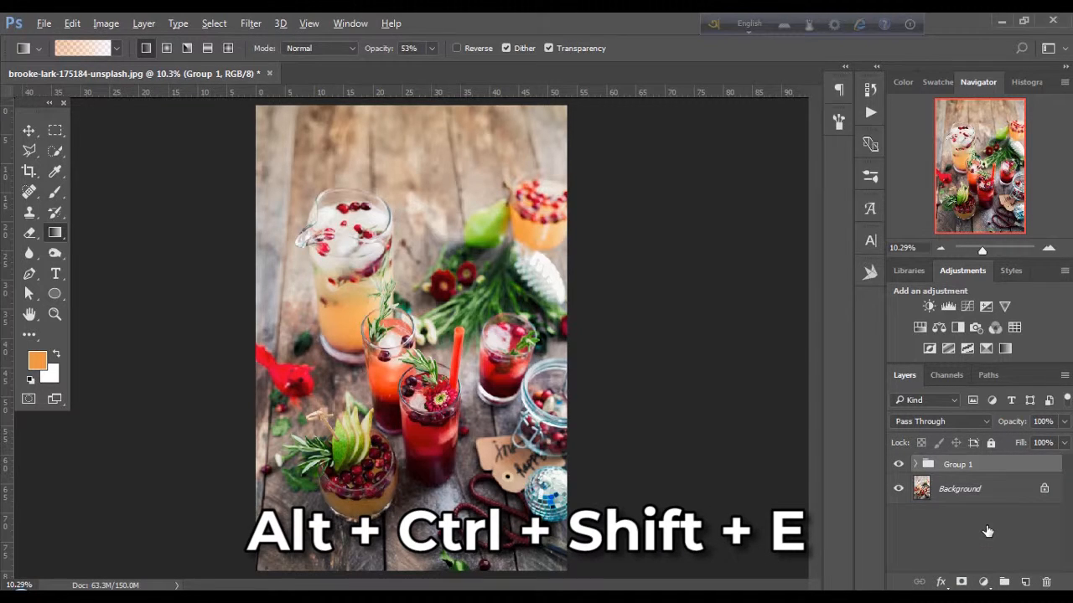
Stamp all visible layers into a new layer above the group and toggle its visibility off and on
key("ctrl+alt+shift+e")
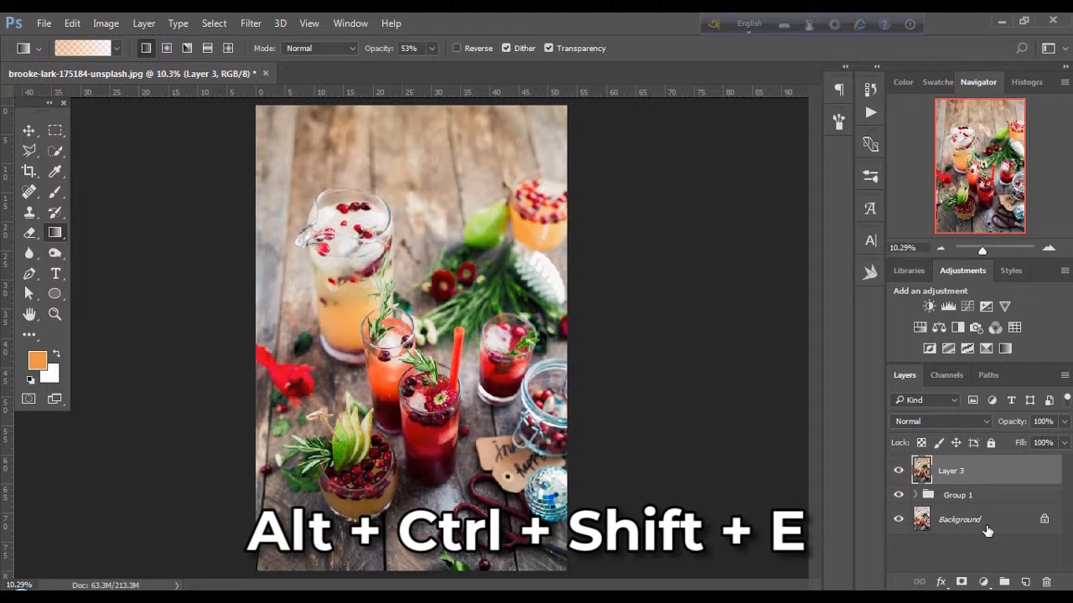
left_click(899, 472)
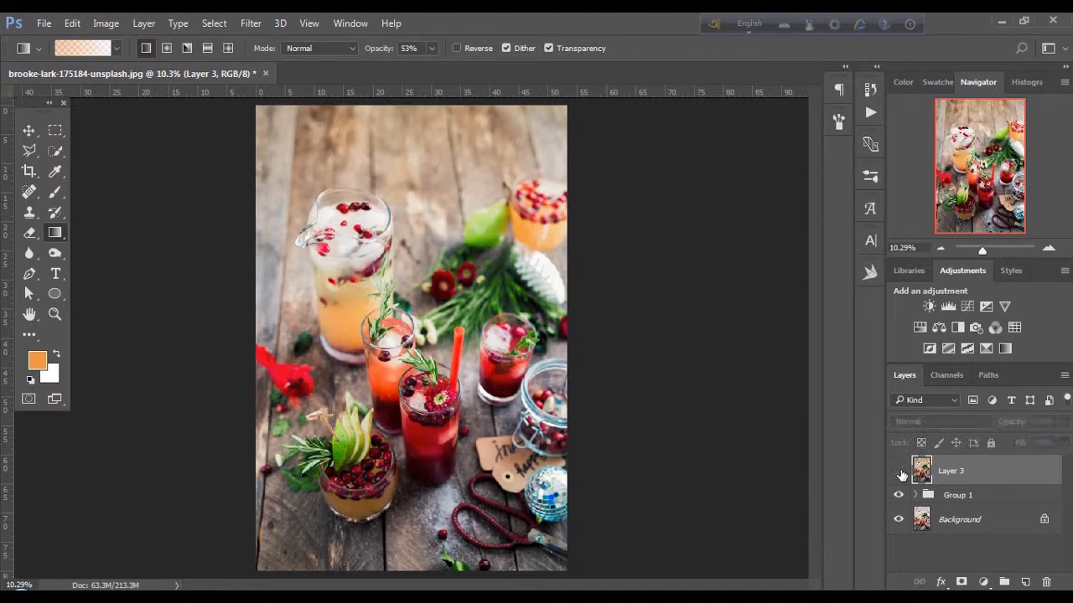
left_click(900, 474)
Add a Color Lookup adjustment layer above the stamped layer using the 3Strip.look 3DLUT file
left_click(983, 582)
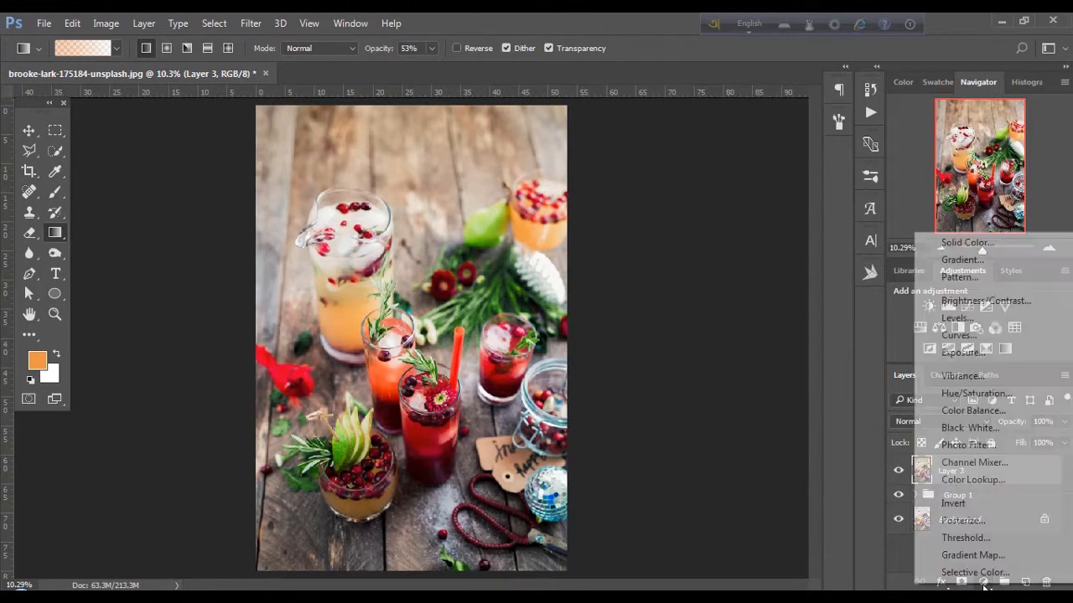
left_click(994, 485)
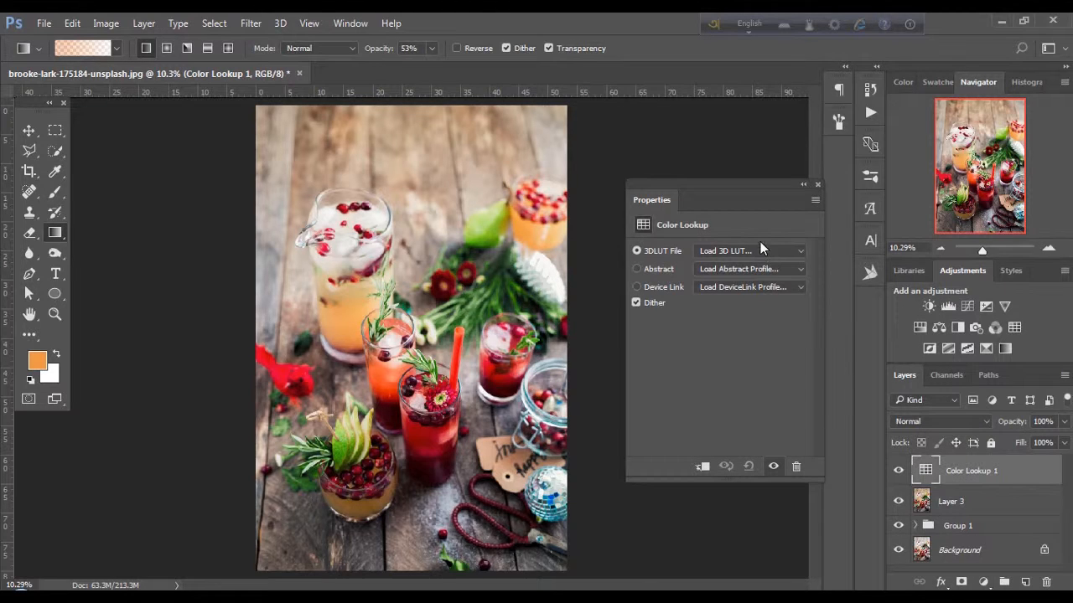
left_click(760, 248)
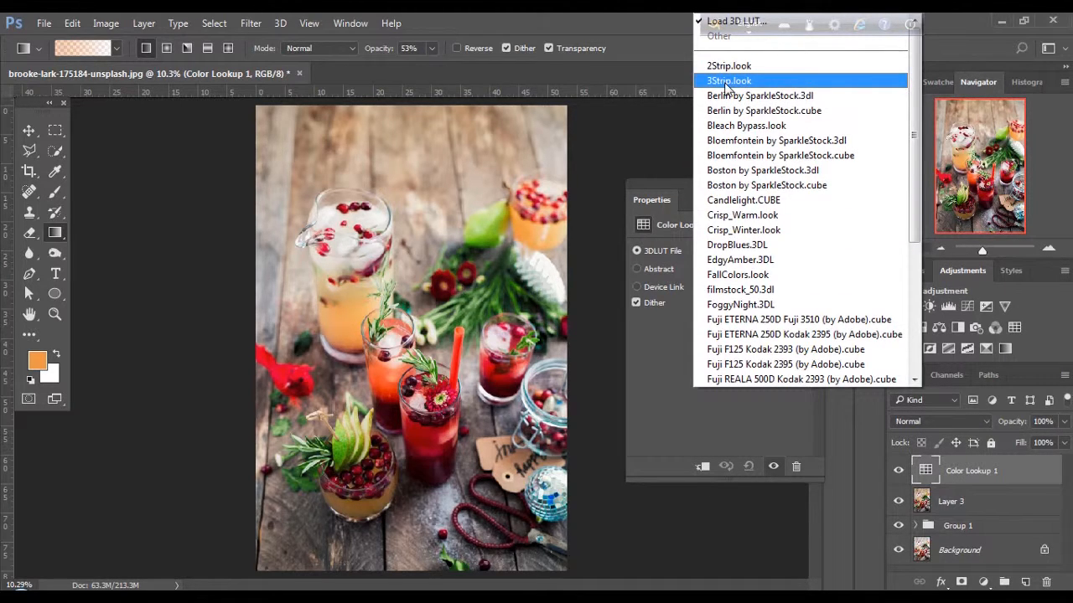
left_click(750, 80)
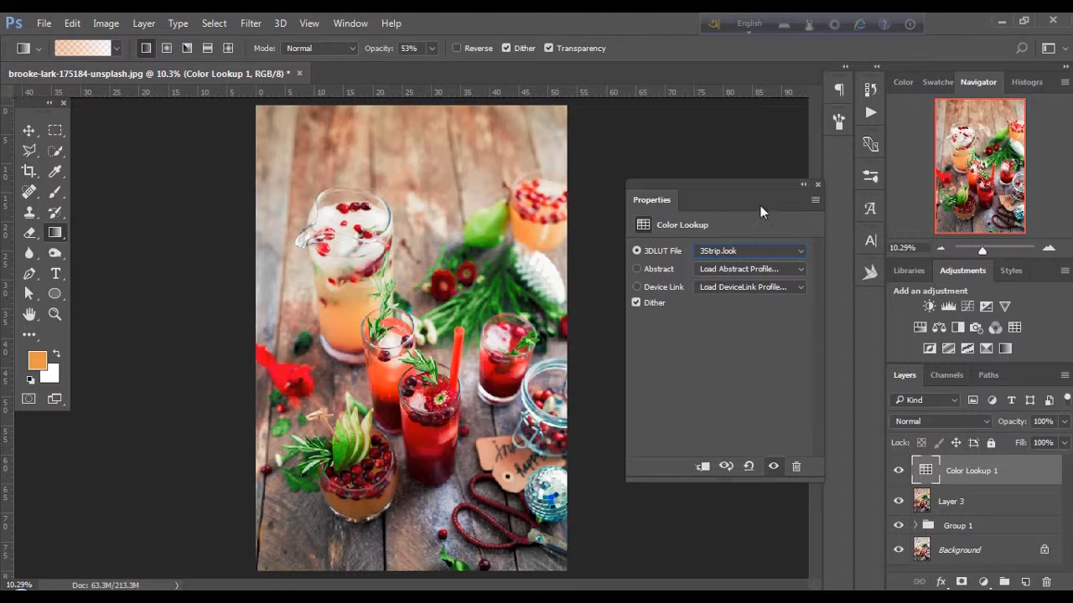
left_click(817, 185)
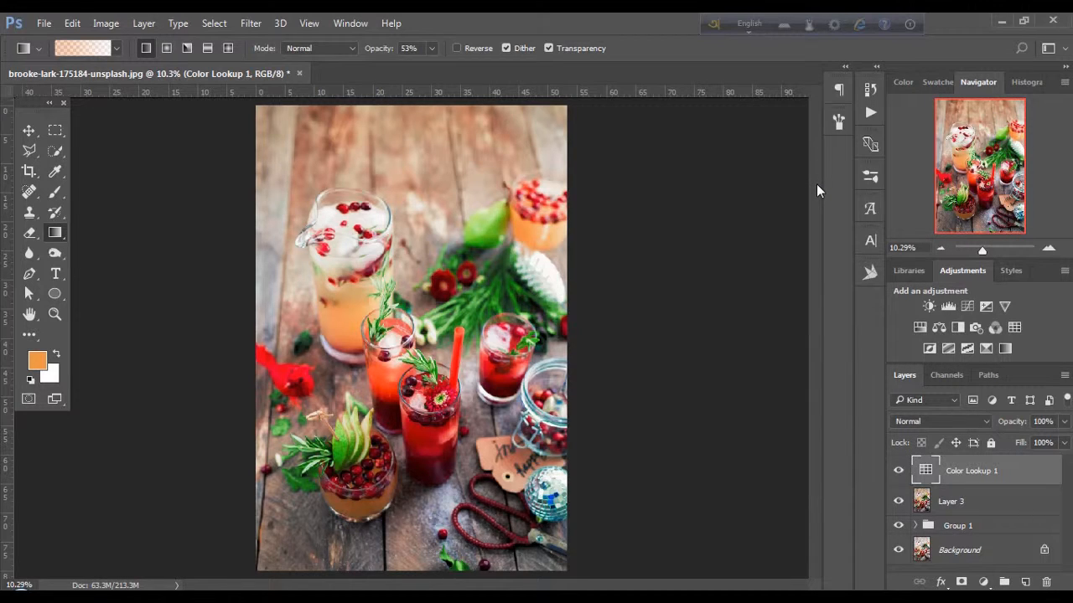
Group the Color Lookup with the stamped layer beneath it, and nest both layer groups inside one parent group
left_click(982, 507, "shift")
key("ctrl+g")
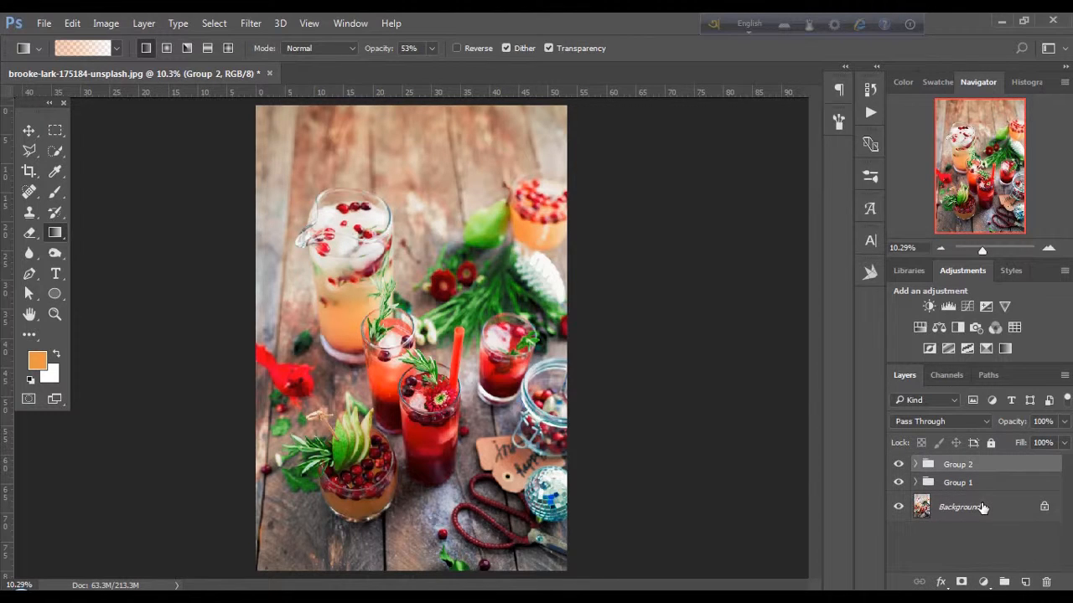
key("ctrl+g")
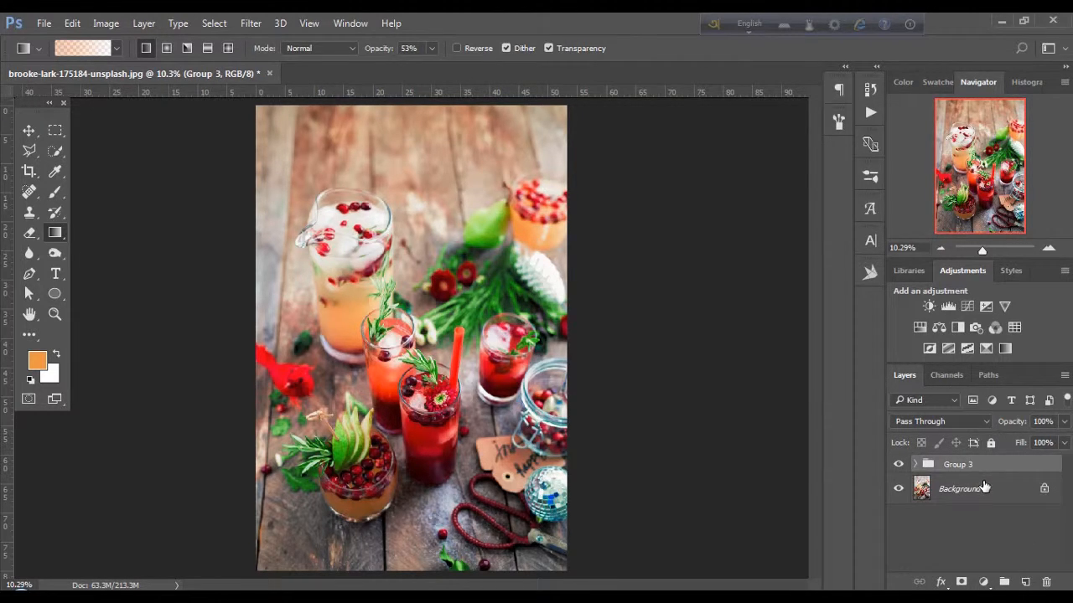
Stamp all visible layers into a new top layer and open it in the Camera Raw Filter
key("ctrl+alt+shift+e")
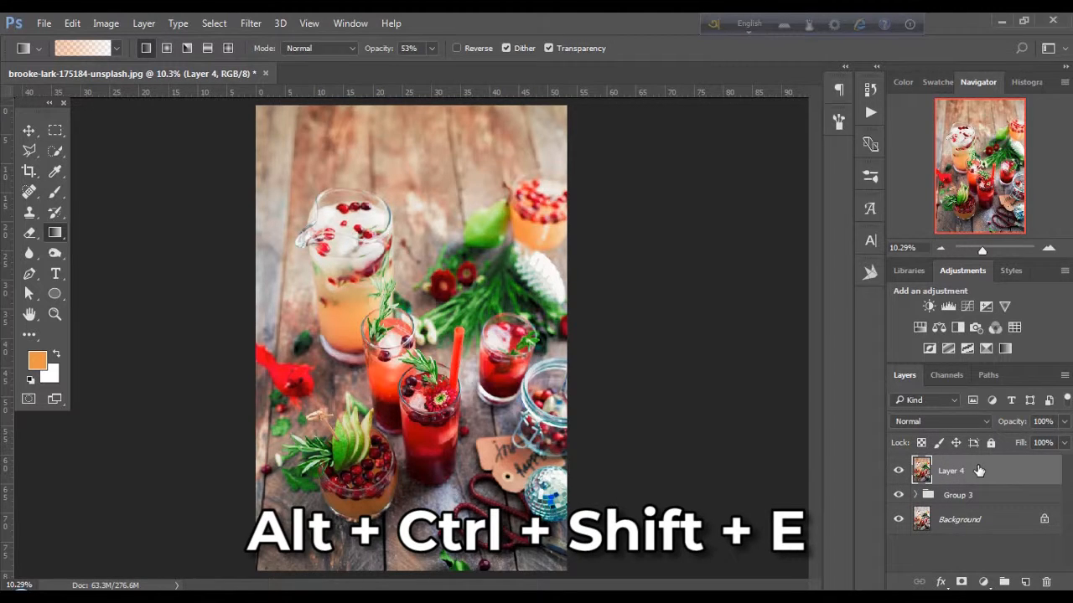
left_click(251, 23)
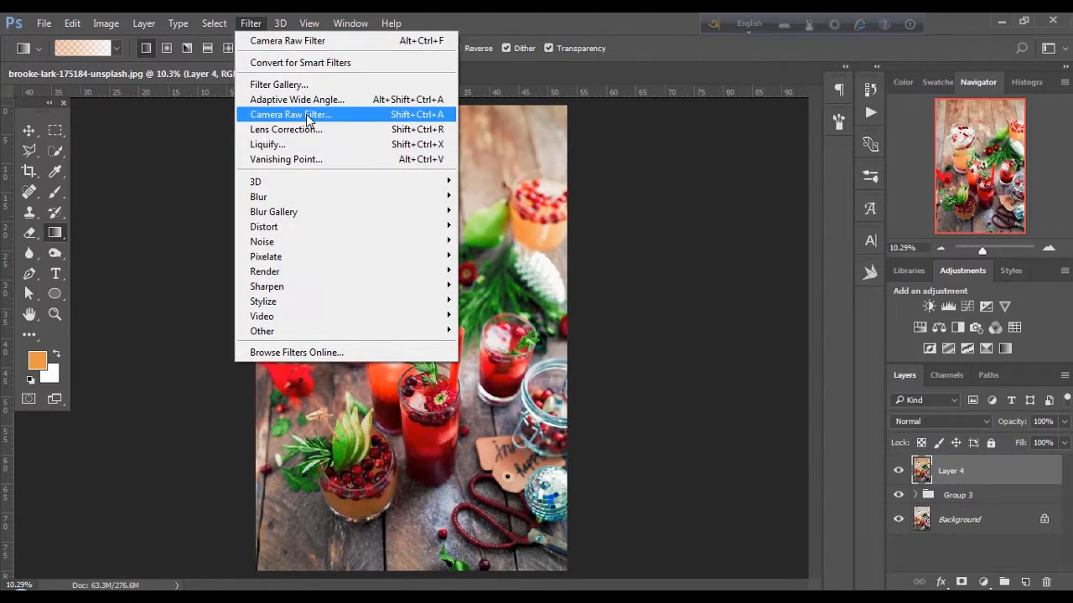
left_click(307, 116)
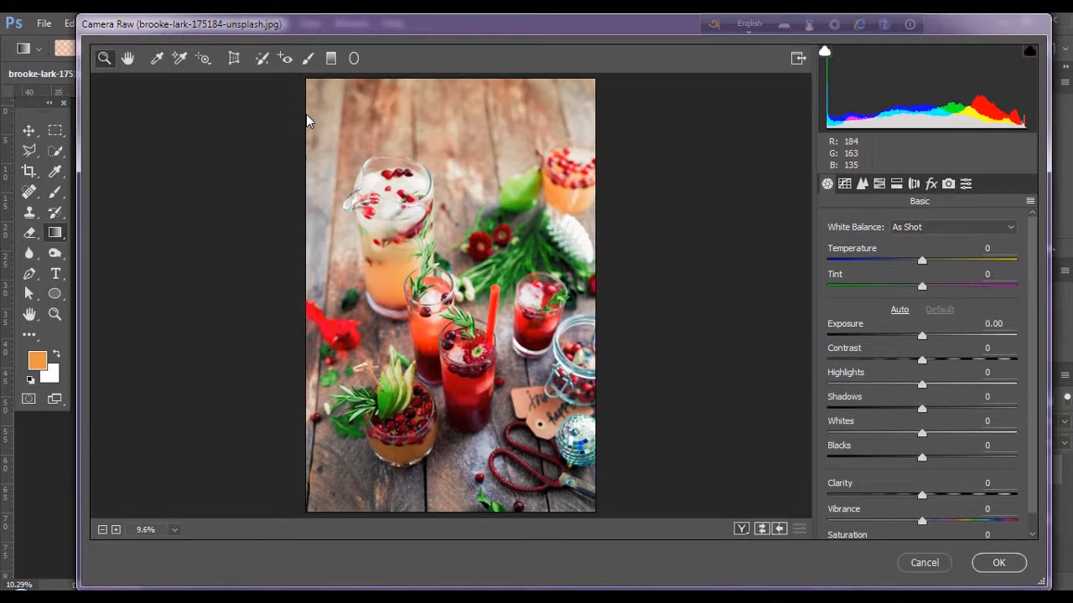
Add a post crop vignette with amount -11 and feather 35 to the stamped layer
left_click(932, 185)
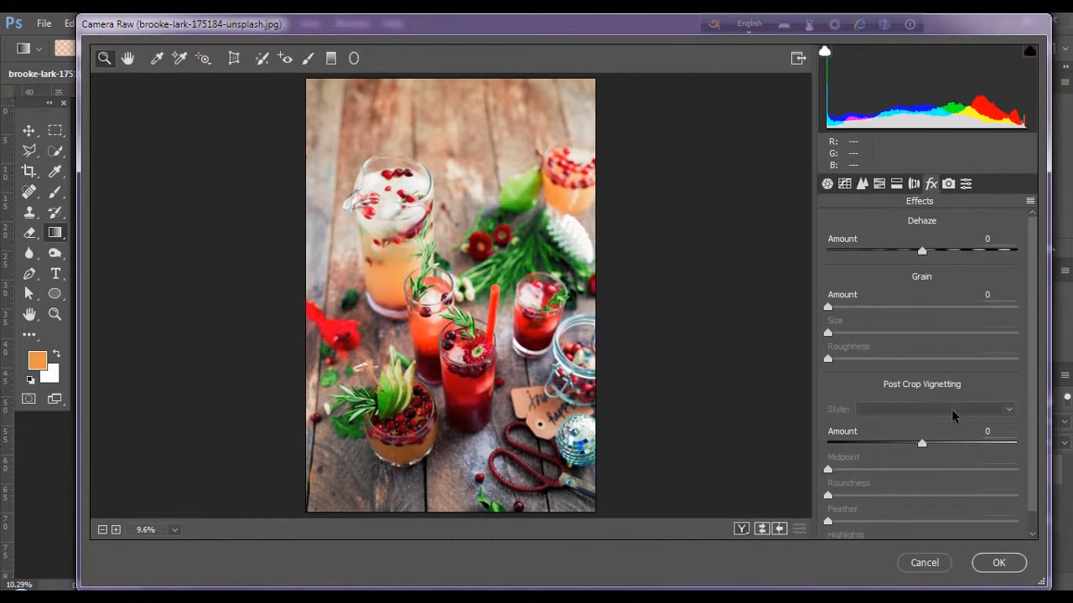
scroll(953, 415, "down", 1)
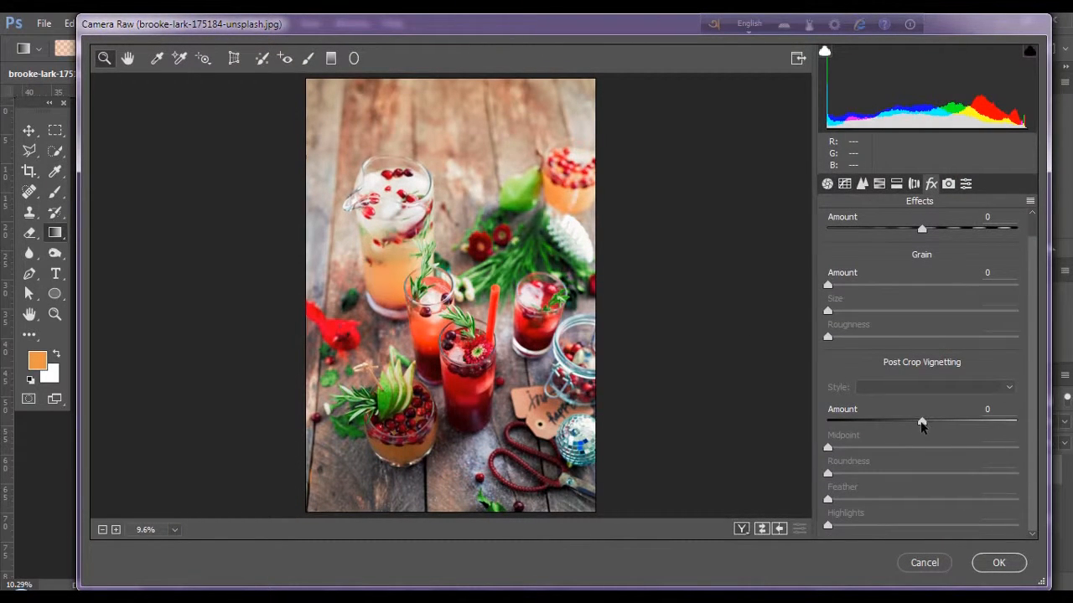
mouse_move(922, 422)
left_mouse_down()
mouse_move(933, 424)
mouse_move(912, 421)
left_mouse_up()
left_click_drag(922, 500, 892, 500)
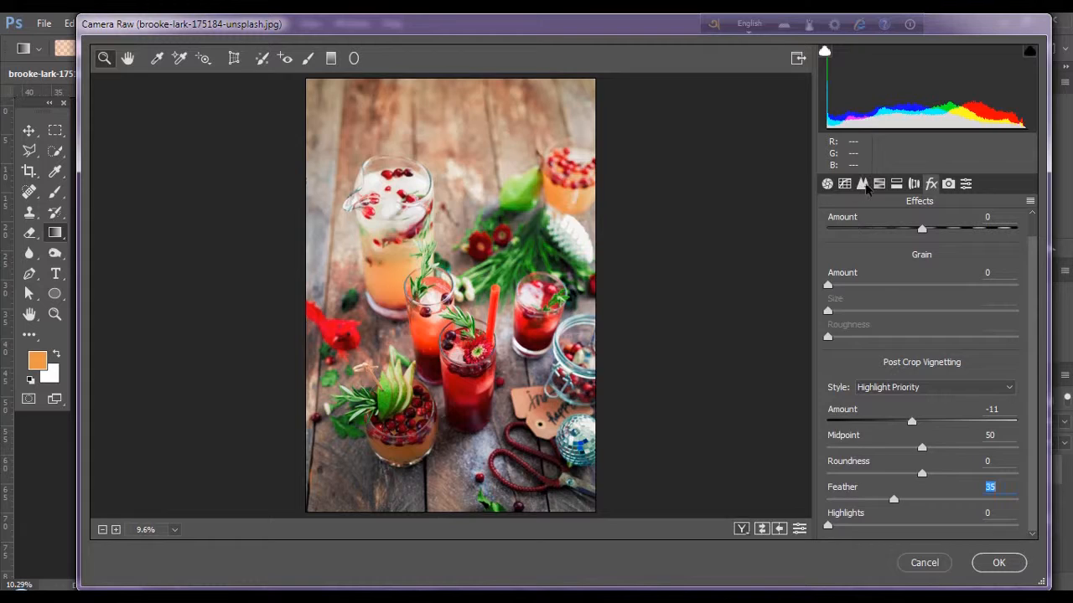
Set the sharpening amount to 5 in the Camera Raw detail settings
left_click(864, 184)
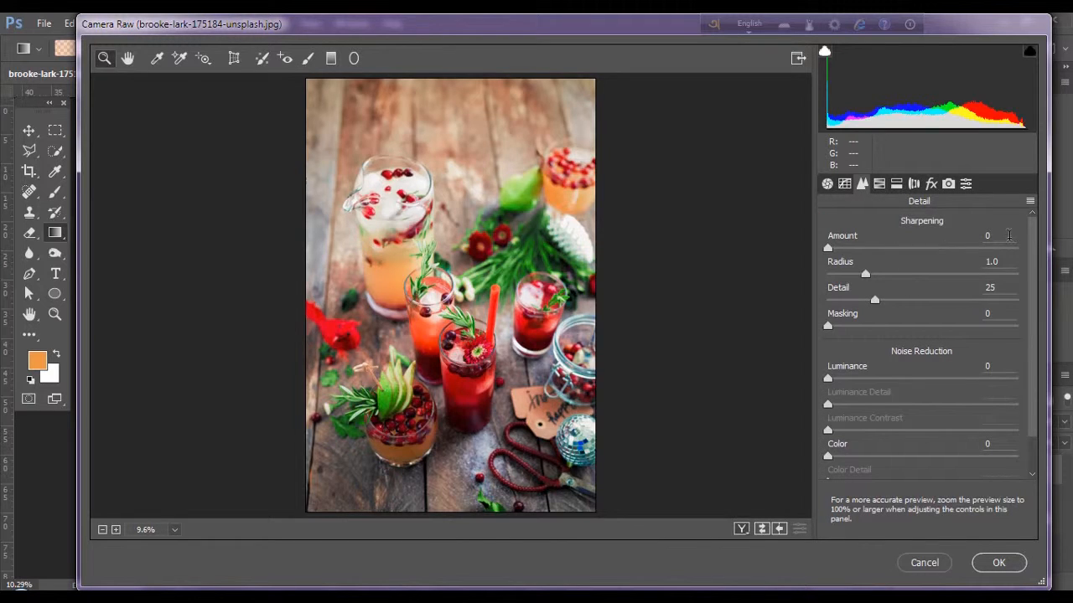
left_click(966, 242)
type("5")
Anchor the RGB point tone curve at about 195/191 and 64/64, raise its black point output to about 31, and apply the filter
left_click(843, 184)
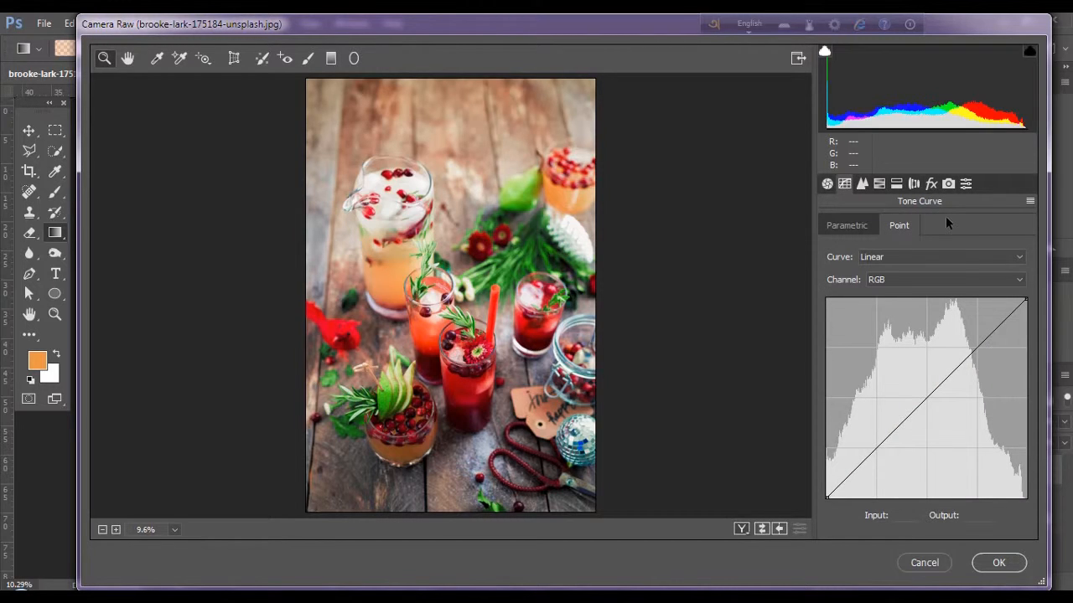
left_click(978, 347)
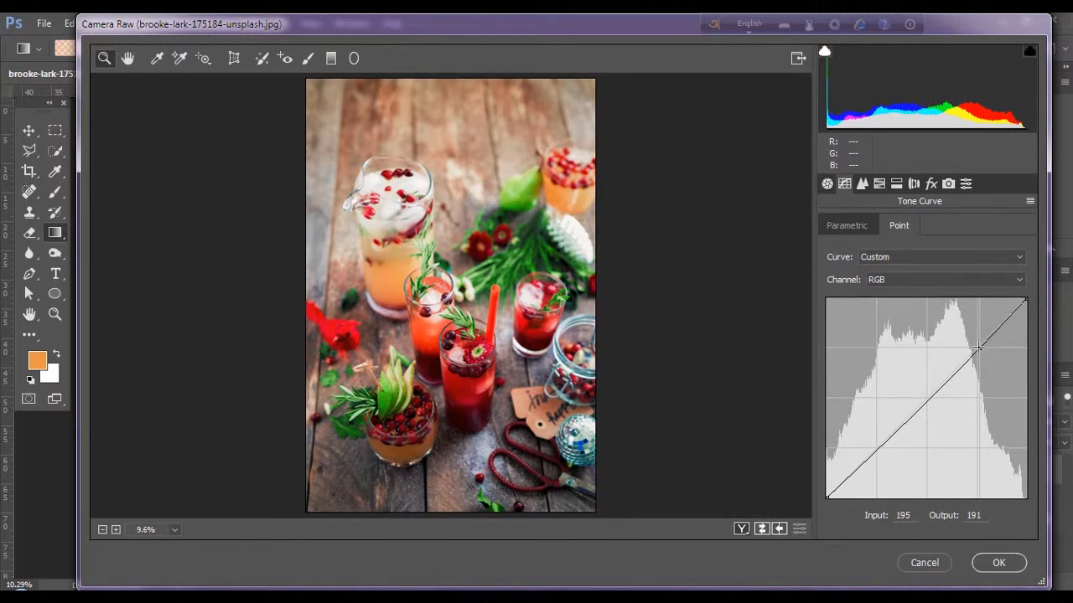
left_click(876, 448)
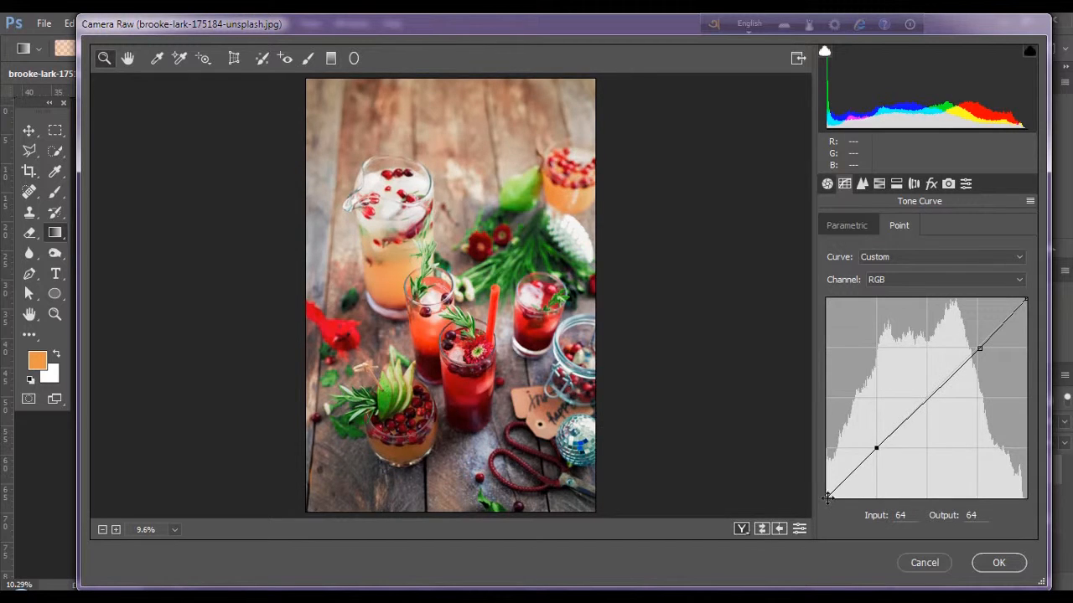
left_click_drag(827, 497, 771, 473)
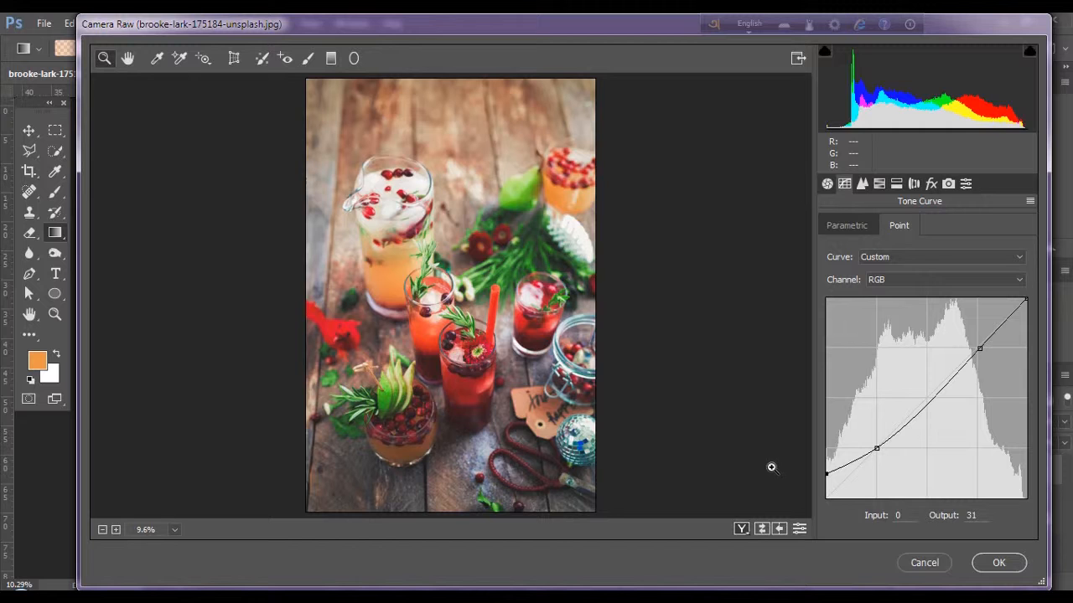
left_click(1000, 564)
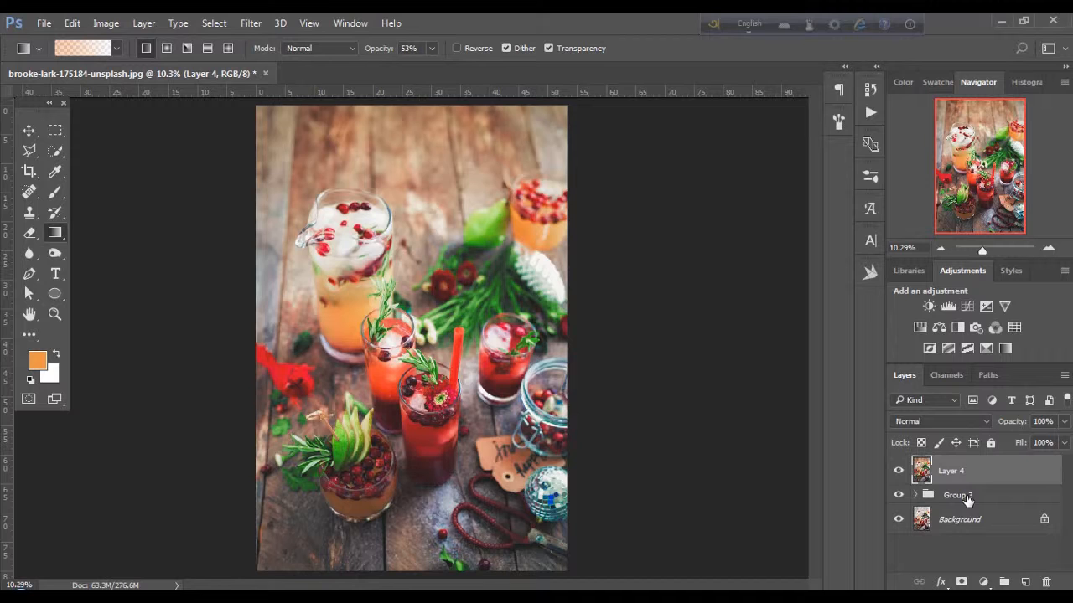
Group the stamped Layer 4 with Group 3, and toggle the new group's visibility to compare the graded photo with the original
left_click(968, 498, "shift")
key("ctrl+g")
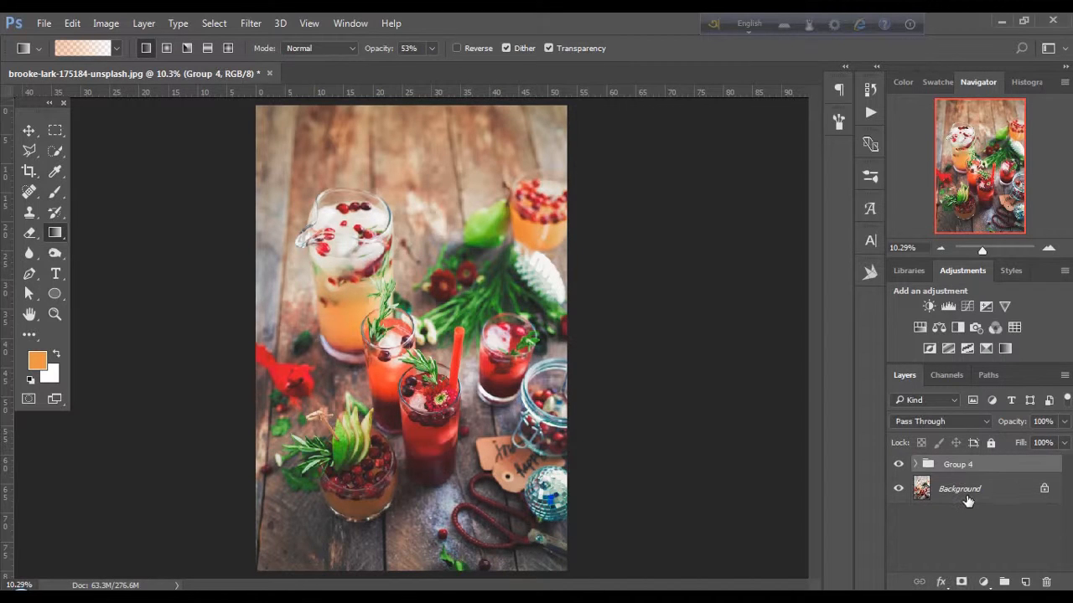
left_click(900, 466)
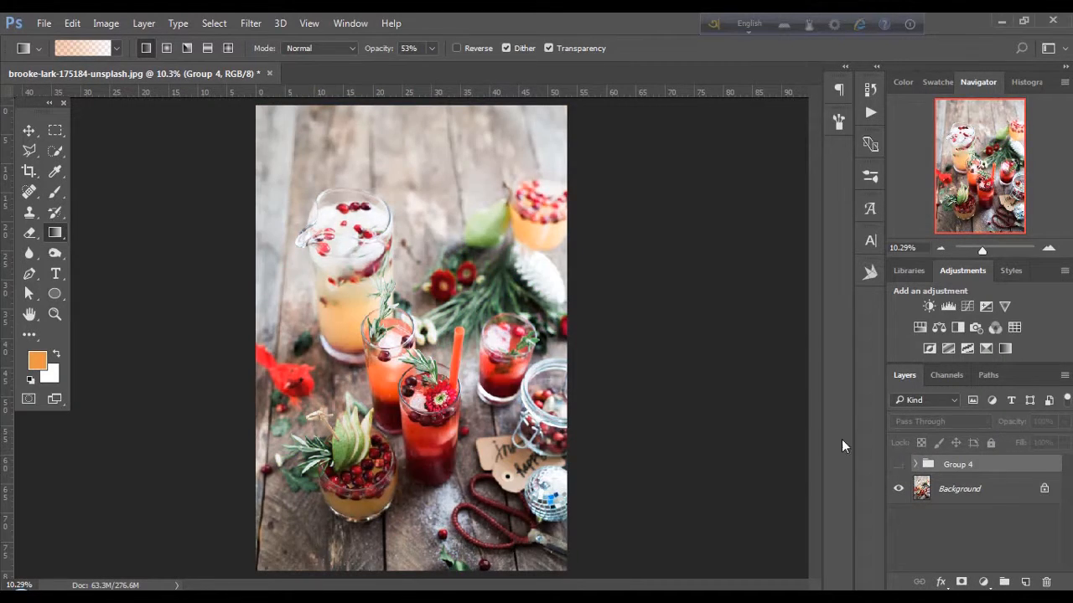
left_click(900, 466)
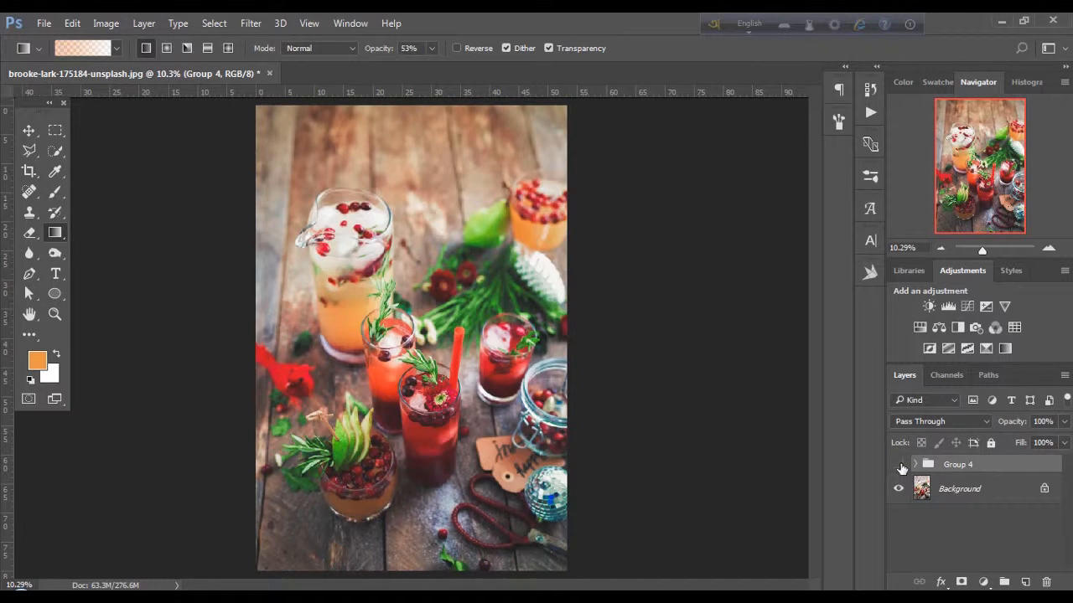
left_click(900, 465)
left_click(900, 466)
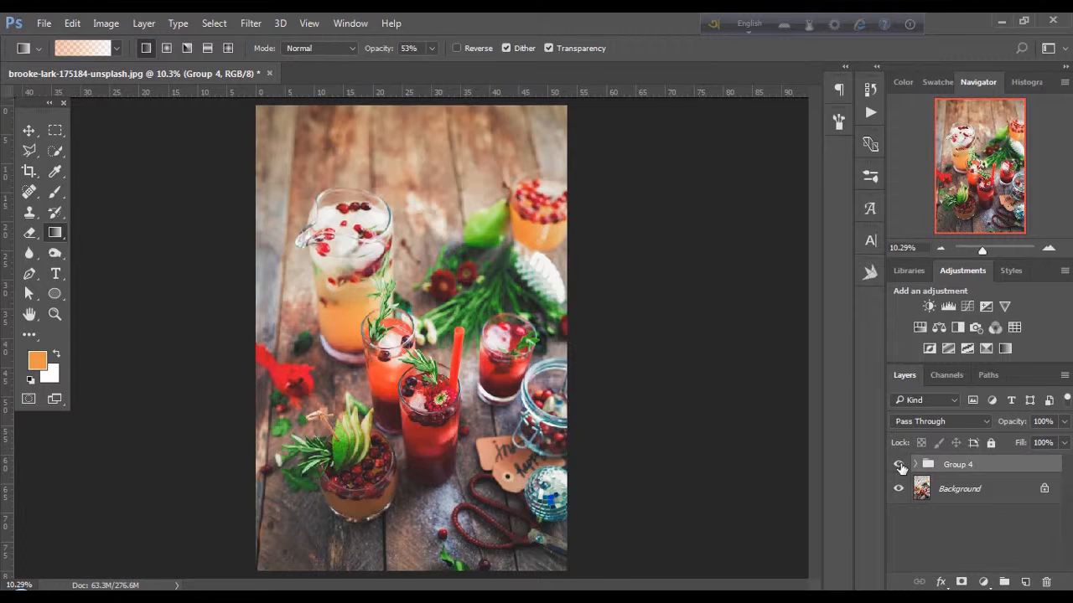